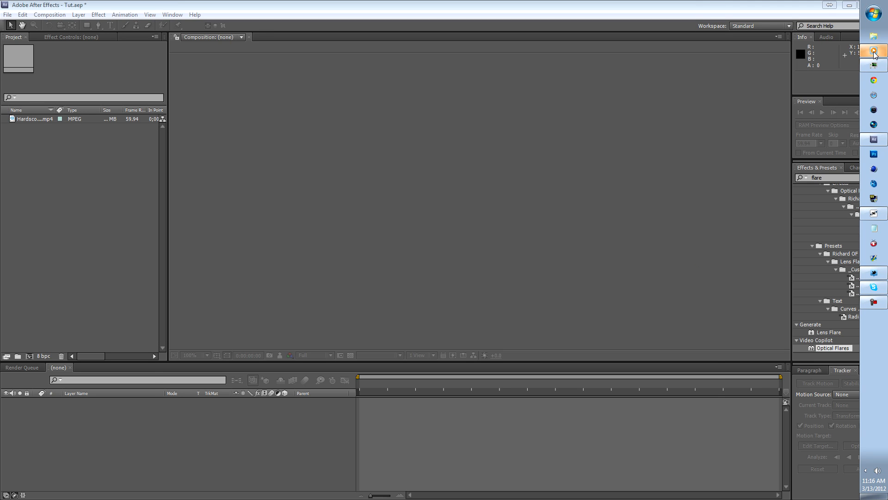
Play the resistance trailer in the media player, pausing on the orange flare shots to examine the effect, and return to After Effects.
{"action": "left_click", "coordinate": [874, 50]}
{"action": "left_click", "coordinate": [418, 447]}
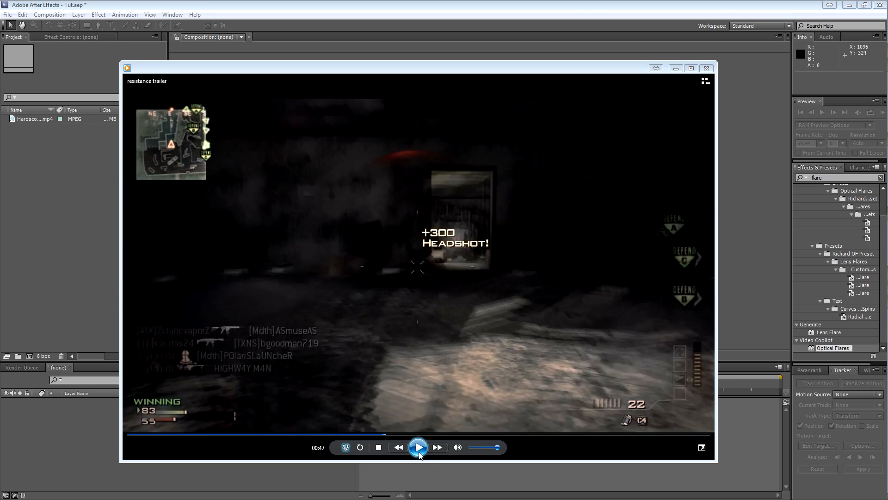
{"action": "left_click", "coordinate": [419, 452]}
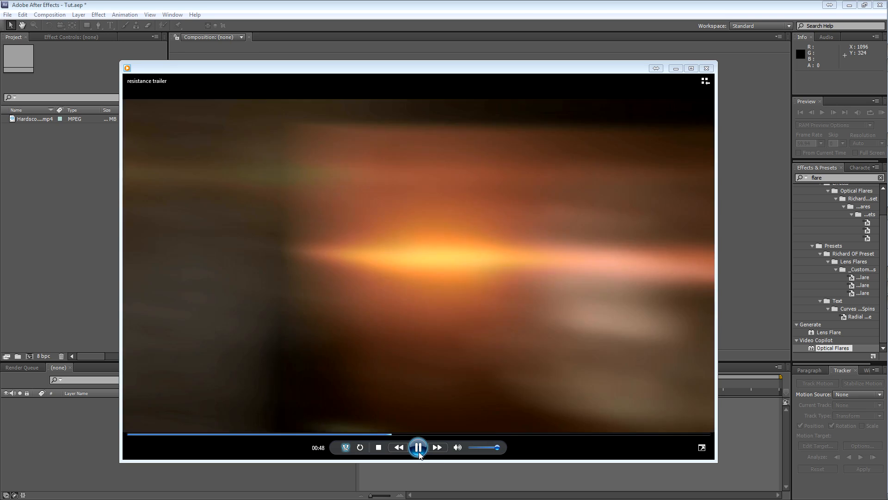
{"action": "left_click", "coordinate": [419, 450]}
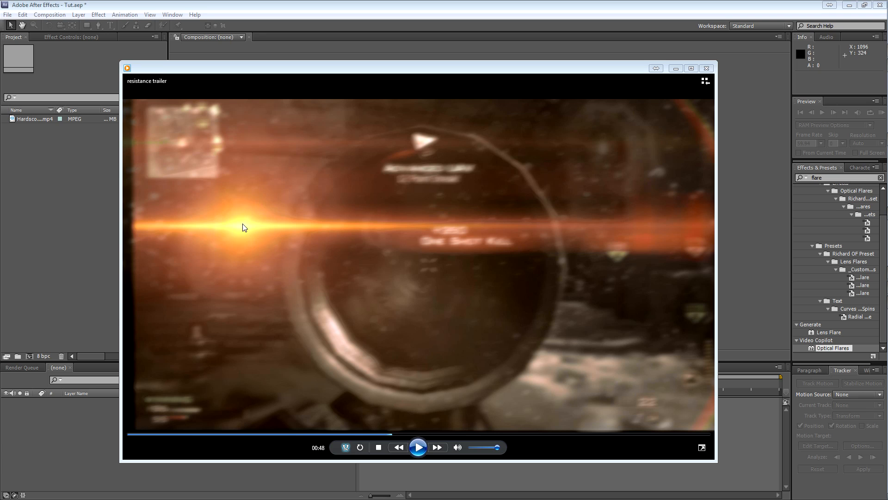
{"action": "left_click", "coordinate": [419, 450]}
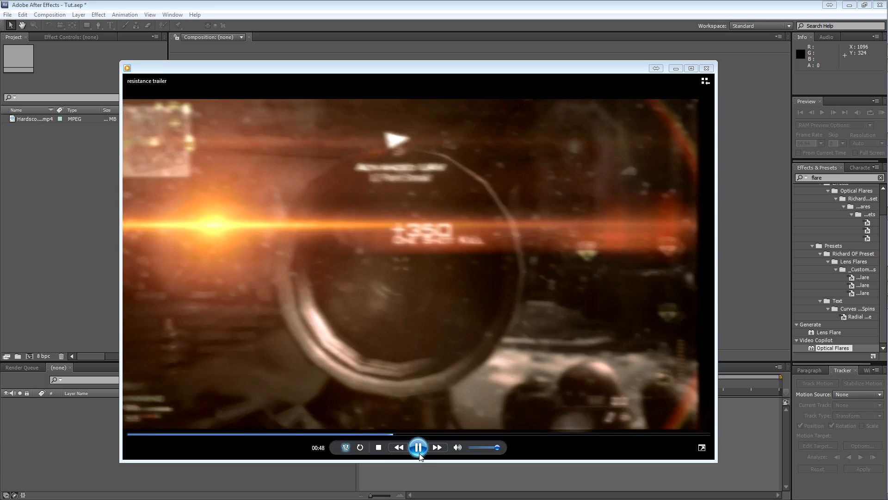
{"action": "left_click", "coordinate": [419, 450]}
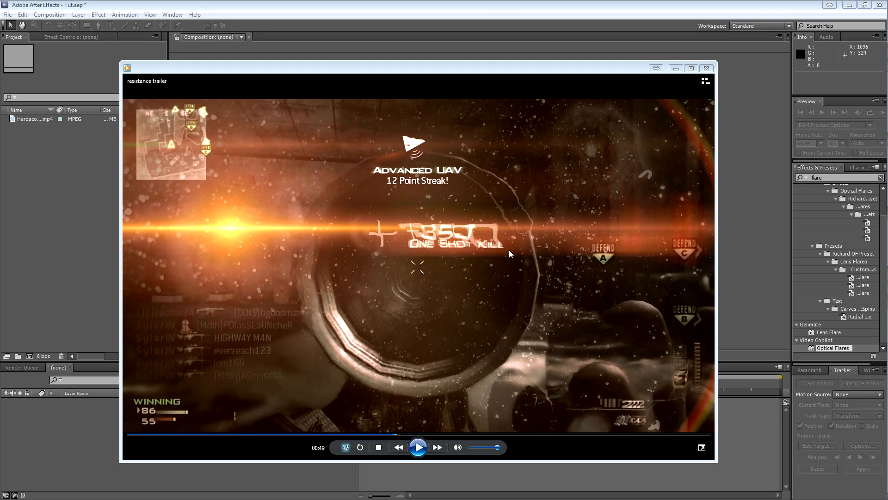
{"action": "left_click", "coordinate": [2, 128]}
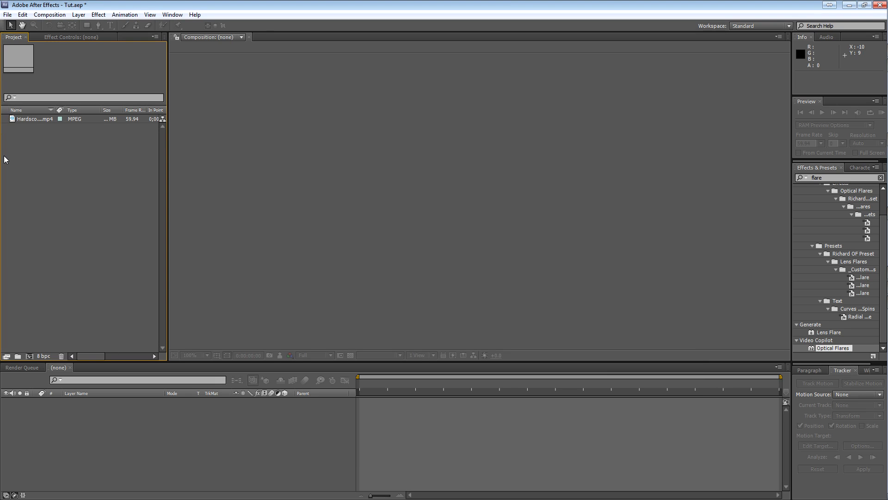
Create a composition from Hardscope NS double hs.mp4 and move the current time to 0;00;05;11.
{"action": "left_click", "coordinate": [32, 118]}
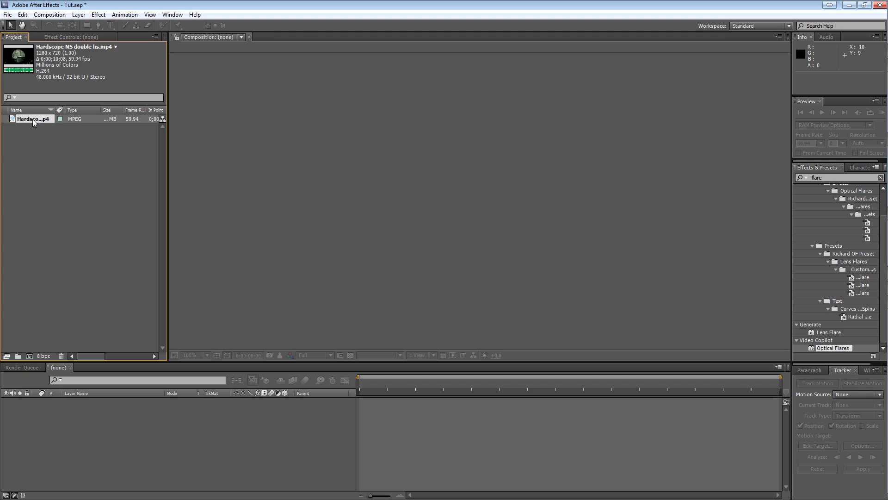
{"action": "left_click_drag", "start_coordinate": [21, 381], "coordinate": [29, 357]}
{"action": "left_click_drag", "start_coordinate": [461, 384], "coordinate": [575, 381]}
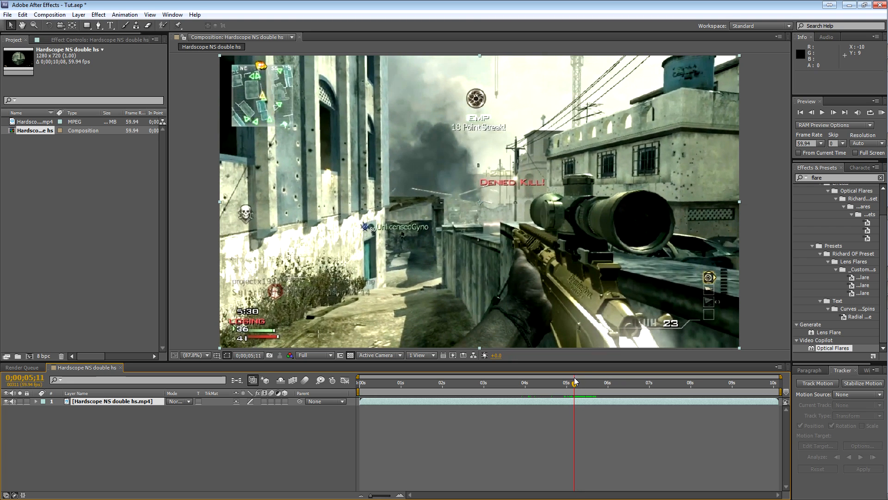
Reveal the audio waveform of the Hardscope NS double hs.mp4 layer in the timeline.
{"action": "left_click", "coordinate": [115, 403]}
{"action": "key", "text": "l"}
{"action": "key", "text": "l"}
{"action": "key", "text": "l"}
{"action": "key", "text": "l"}
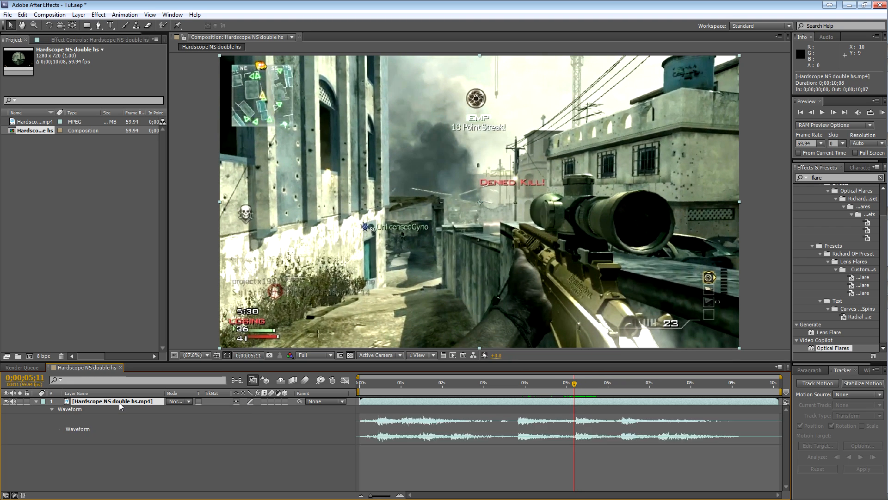
Place marker 1 at the start of the gunshot in the waveform, at 0;00;05;15.
{"action": "left_click_drag", "start_coordinate": [575, 383], "coordinate": [576, 383]}
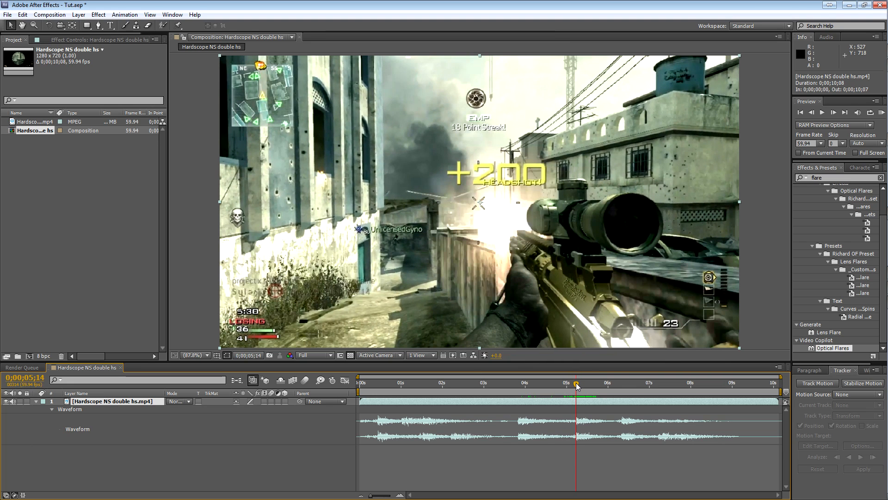
{"action": "left_click", "coordinate": [398, 495]}
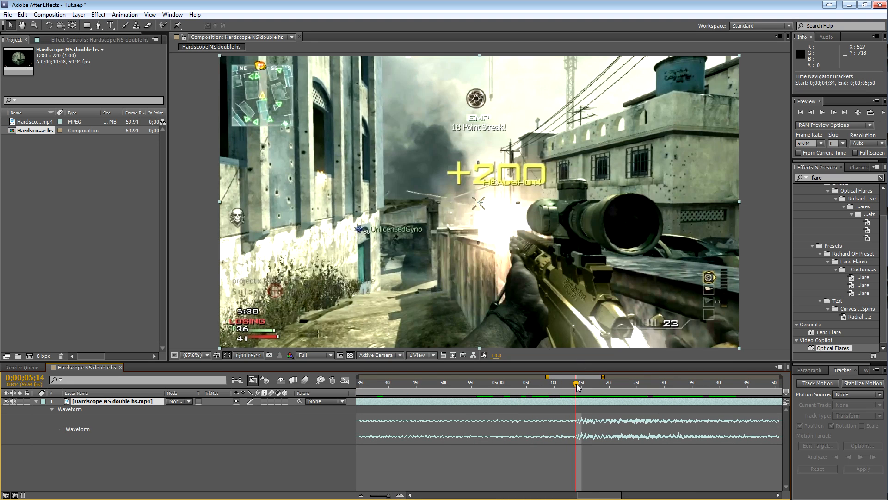
{"action": "left_click_drag", "start_coordinate": [576, 388], "coordinate": [581, 388]}
{"action": "key", "text": "KP_Multiply"}
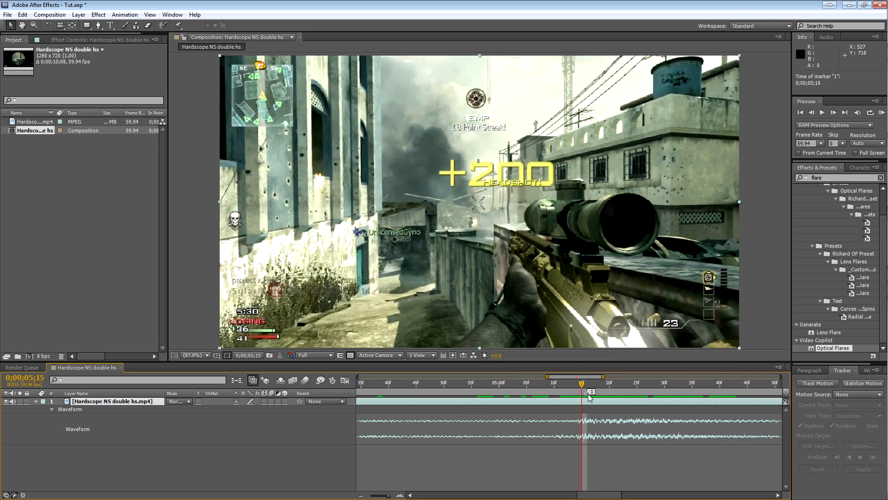
{"action": "left_click", "coordinate": [361, 496]}
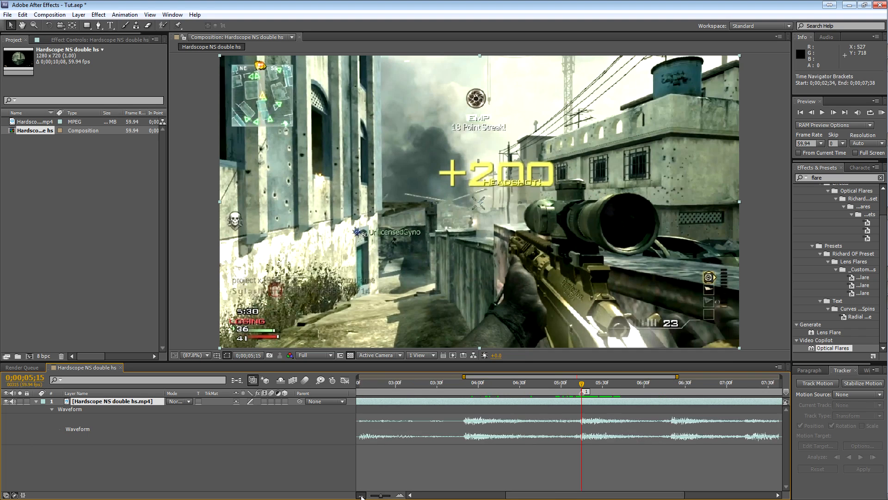
Add a new adjustment layer above the Hardscope clip and check the available new layer types.
{"action": "left_click", "coordinate": [225, 462]}
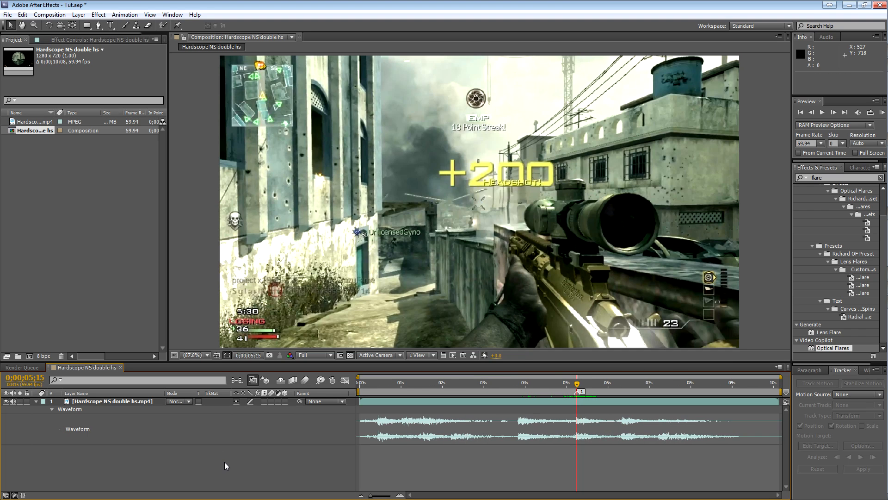
{"action": "key", "text": "ctrl+alt+y"}
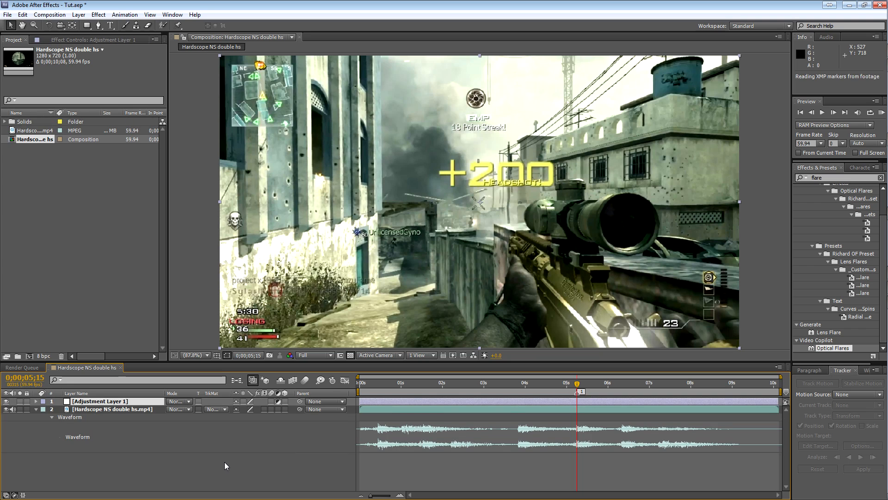
{"action": "left_click", "coordinate": [80, 18]}
{"action": "mouse_move", "coordinate": [225, 28]}
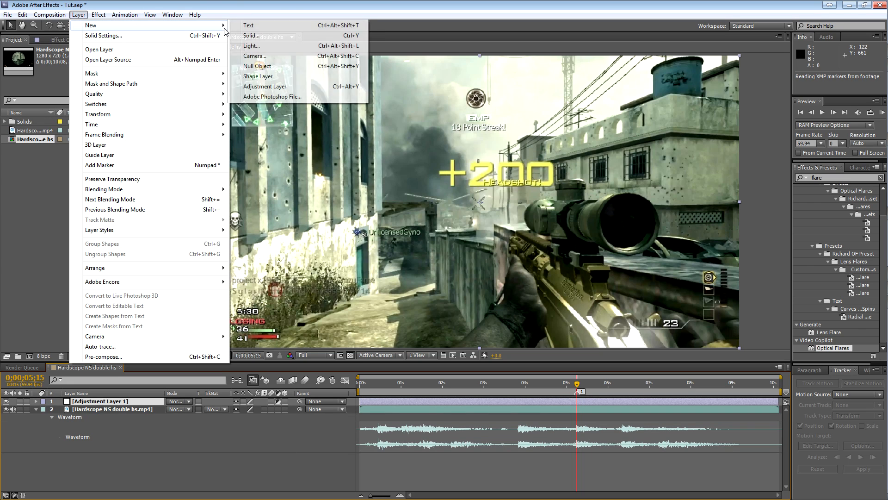
{"action": "left_click", "coordinate": [419, 3]}
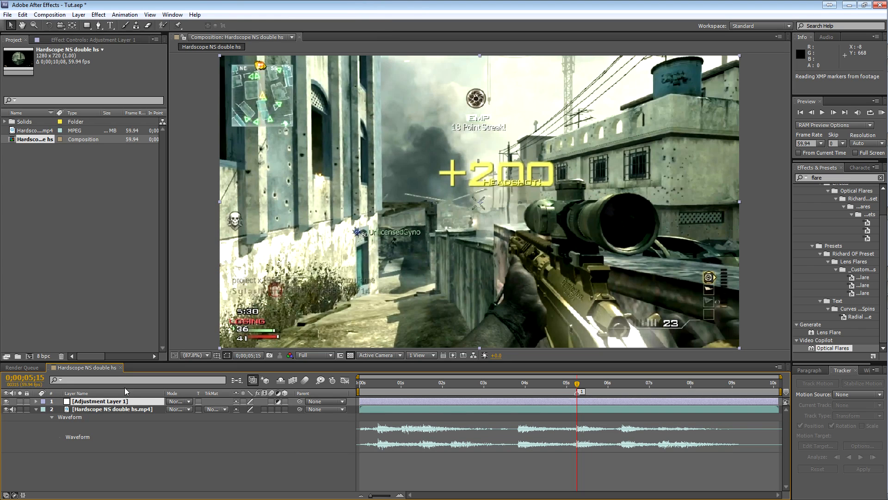
Clear the flare search in Effects & Presets and view the available Video Copilot effects, including Twitch.
{"action": "double_click", "coordinate": [833, 177]}
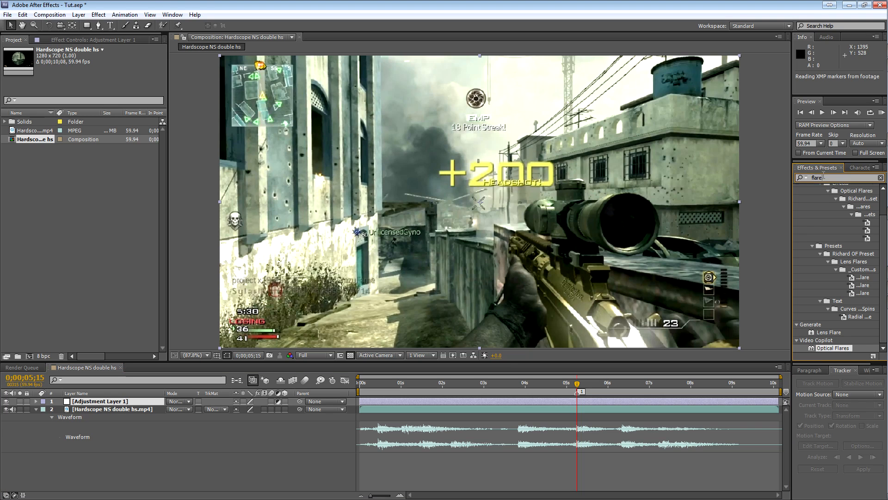
{"action": "key", "text": "BackSpace"}
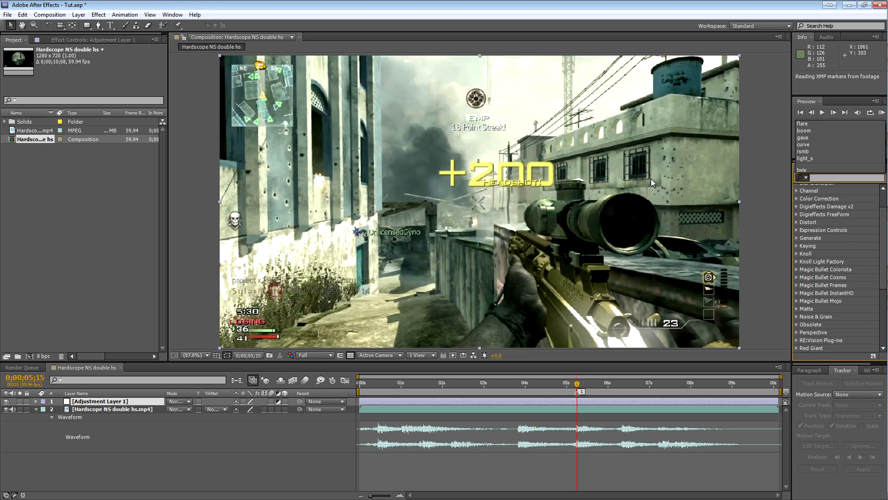
{"action": "left_click", "coordinate": [76, 16]}
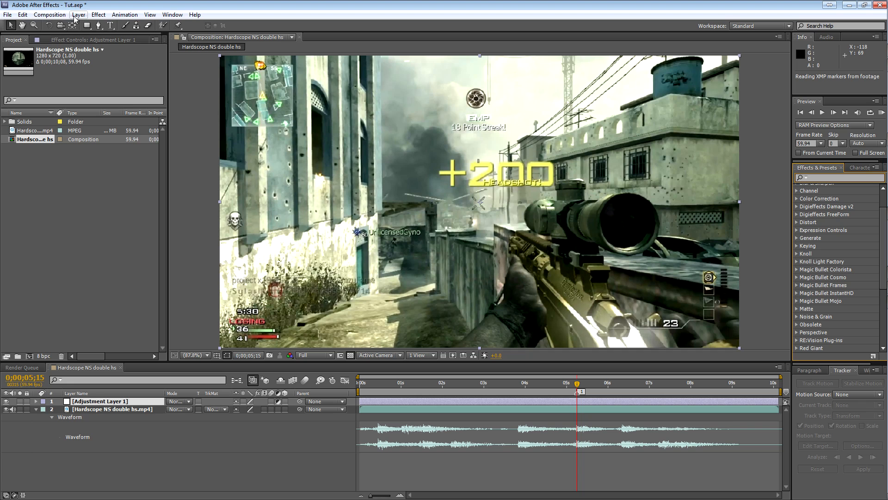
{"action": "left_click", "coordinate": [64, 403]}
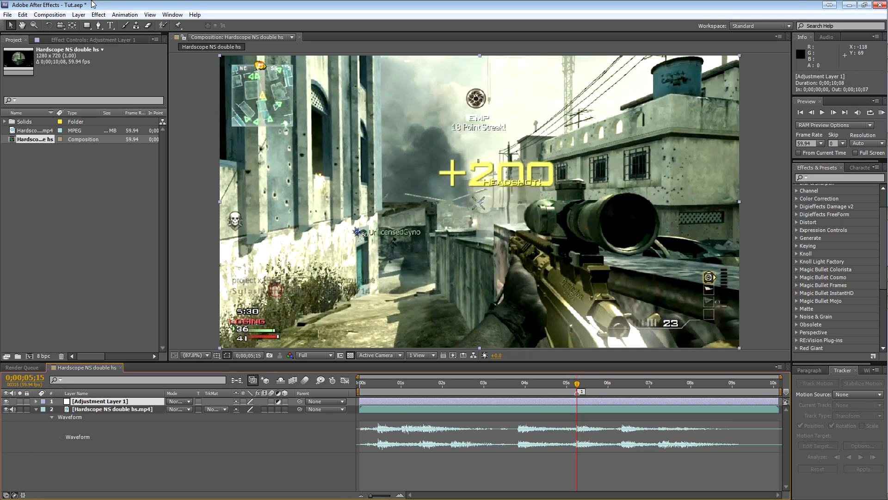
{"action": "left_click", "coordinate": [98, 14]}
{"action": "mouse_move", "coordinate": [222, 437]}
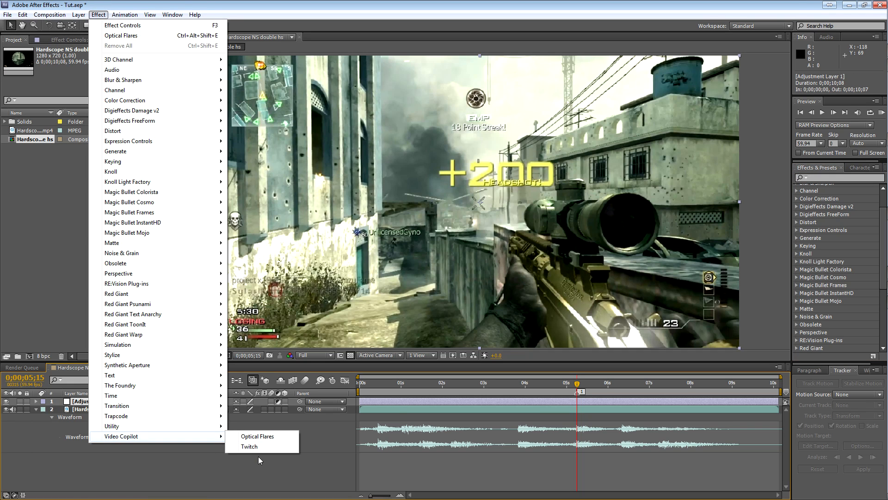
{"action": "left_click", "coordinate": [401, 5]}
Search the effects for boom and apply the Boom user preset to the adjustment layer.
{"action": "left_click", "coordinate": [848, 177]}
{"action": "type", "text": "boom"}
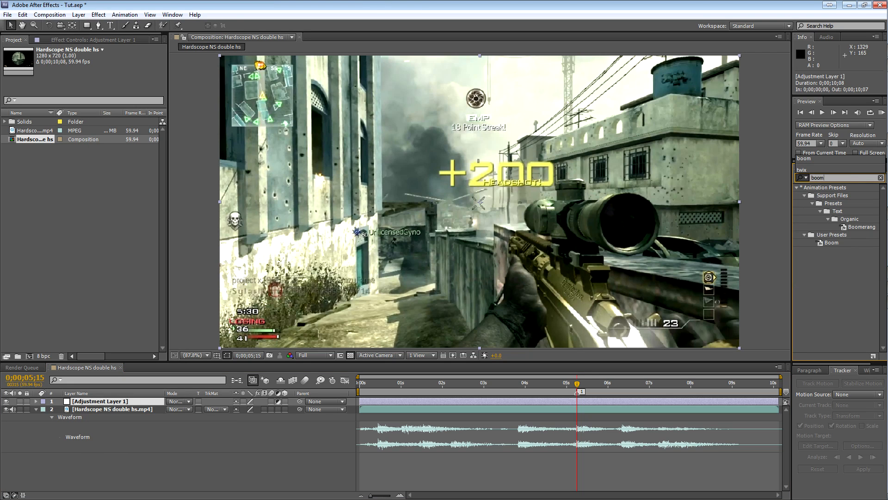
{"action": "left_click_drag", "start_coordinate": [834, 243], "coordinate": [616, 401]}
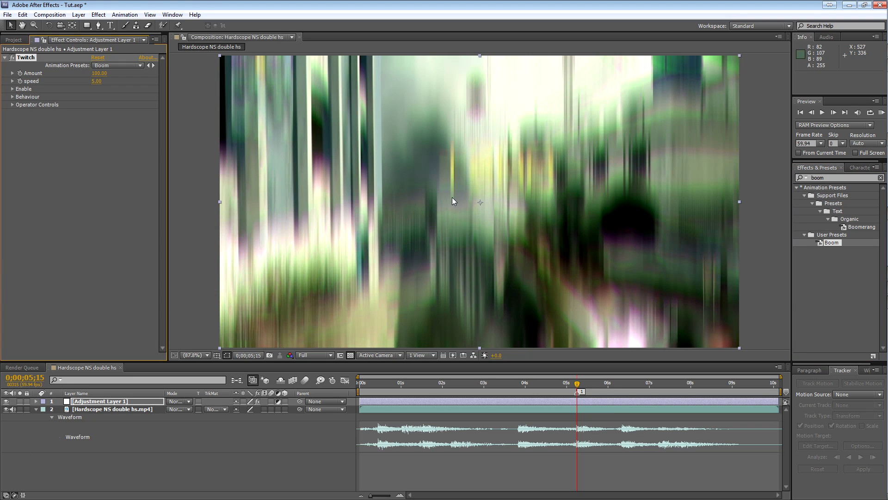
{"action": "scroll", "coordinate": [540, 223], "scroll_direction": "down", "scroll_amount": 2}
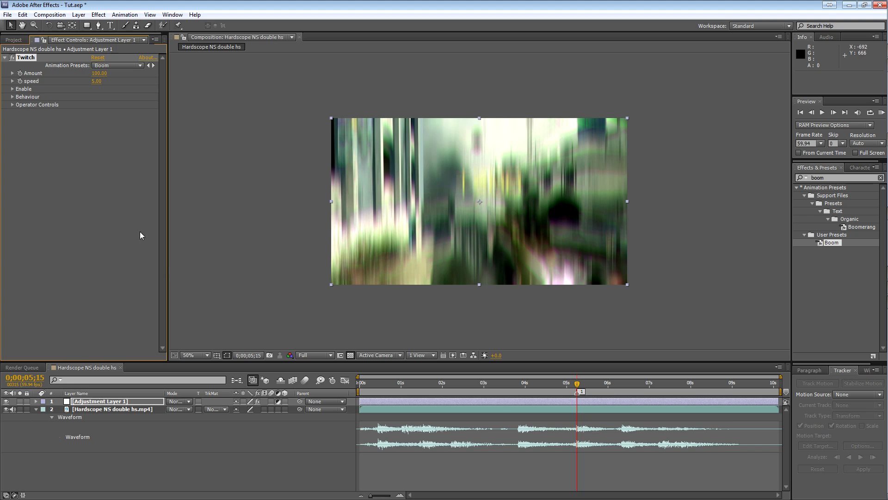
Reveal the adjustment layer's Twitch keyframes and compare the frames at 0;00;05;14 and 0;00;05;15.
{"action": "left_click", "coordinate": [121, 401]}
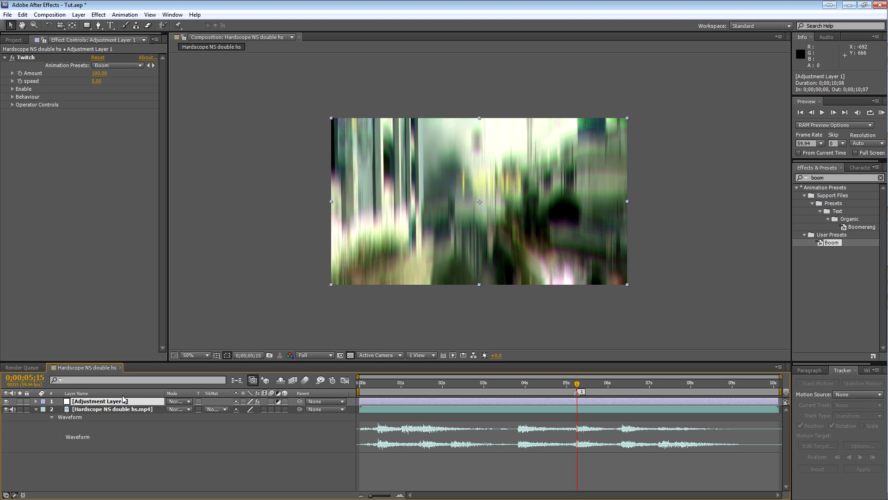
{"action": "key", "text": "u"}
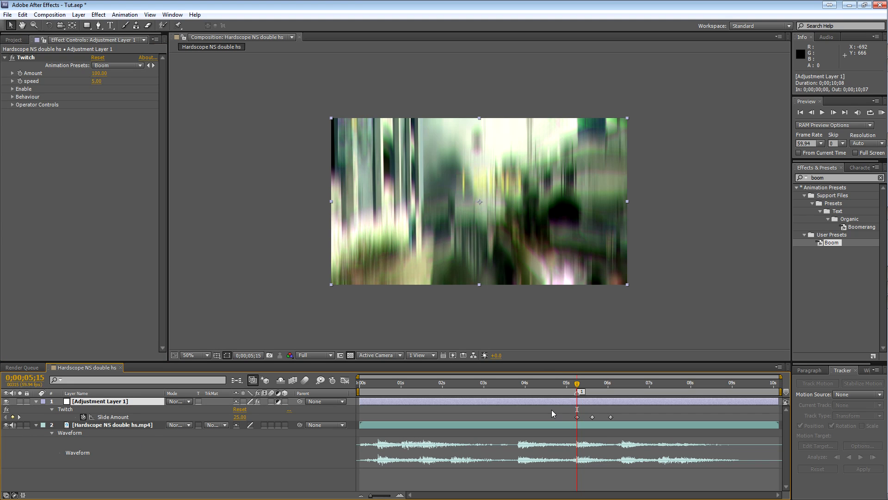
{"action": "key", "text": "Page_Up"}
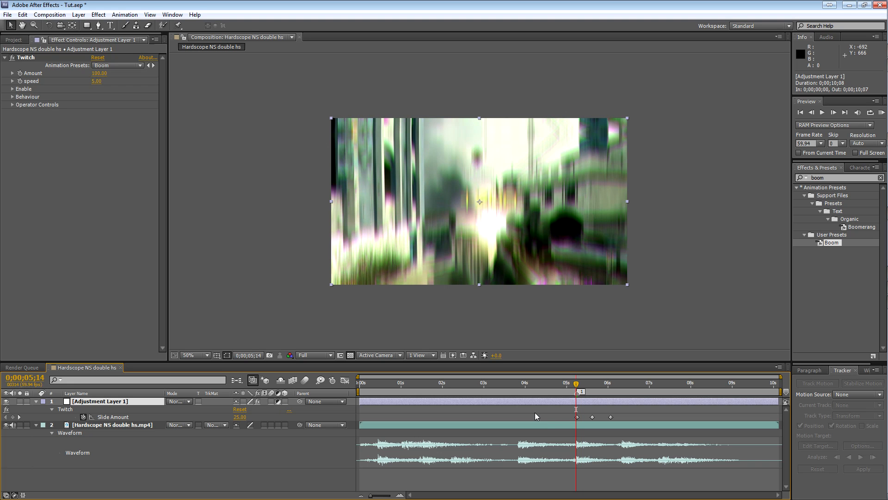
{"action": "key", "text": "Page_Down"}
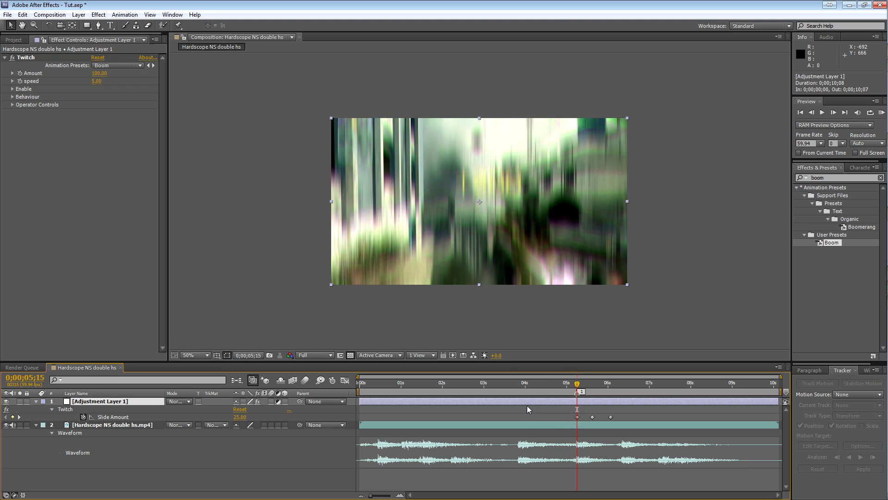
{"action": "scroll", "coordinate": [555, 287], "scroll_direction": "up", "scroll_amount": 2}
{"action": "scroll", "coordinate": [552, 306], "scroll_direction": "down", "scroll_amount": 2}
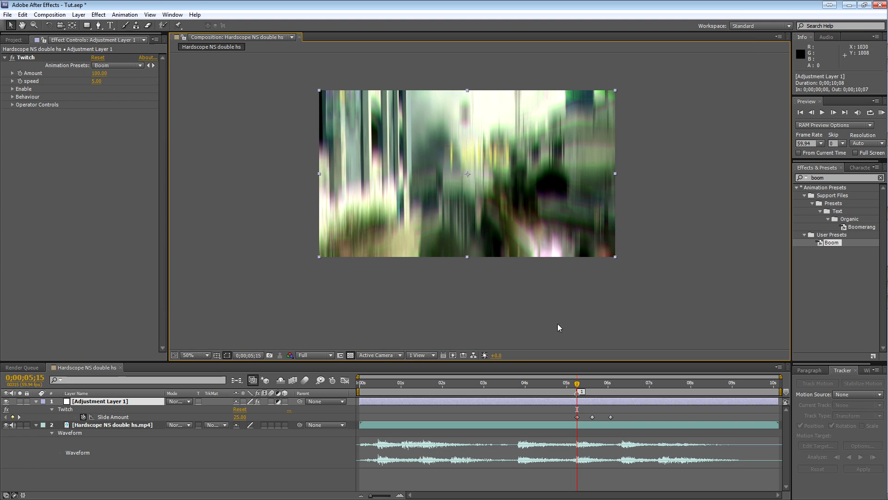
RAM preview the Twitch effect with the work area starting at 0;00;05;02, then extend the work area start back to 0;00;00;03.
{"action": "left_click", "coordinate": [569, 380]}
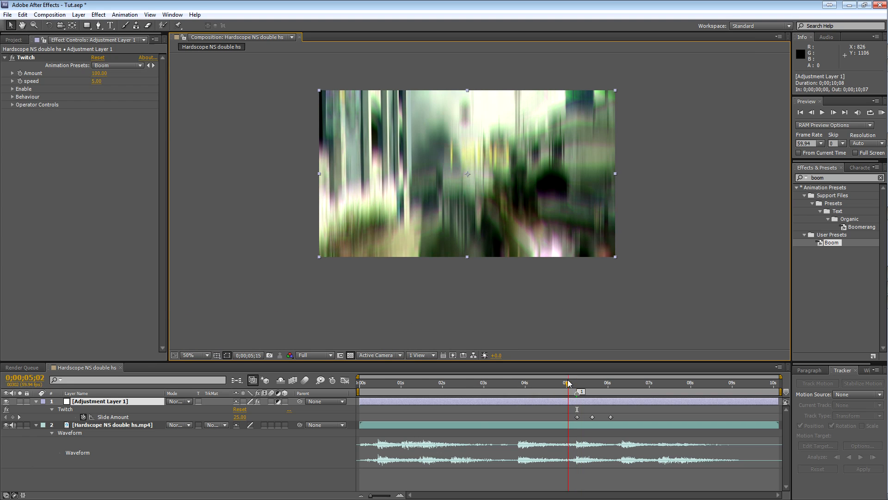
{"action": "key", "text": "b"}
{"action": "key", "text": "KP_0"}
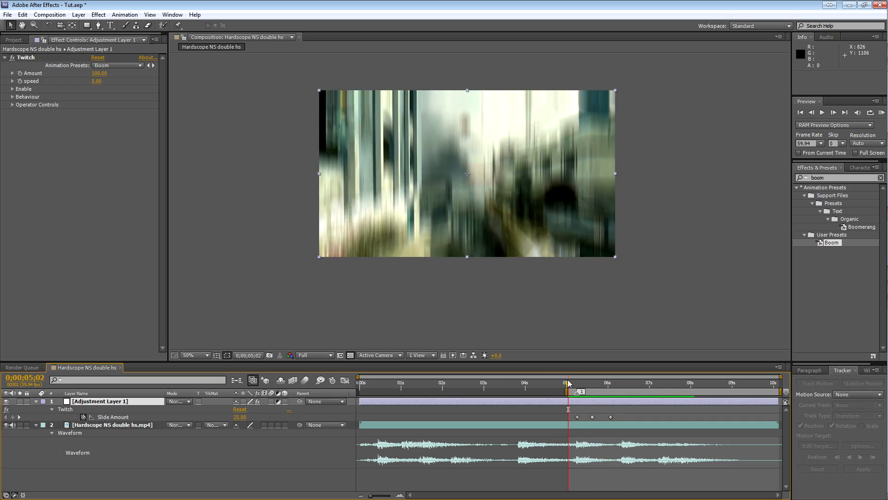
{"action": "key", "text": "space"}
{"action": "left_click_drag", "start_coordinate": [566, 391], "coordinate": [360, 400]}
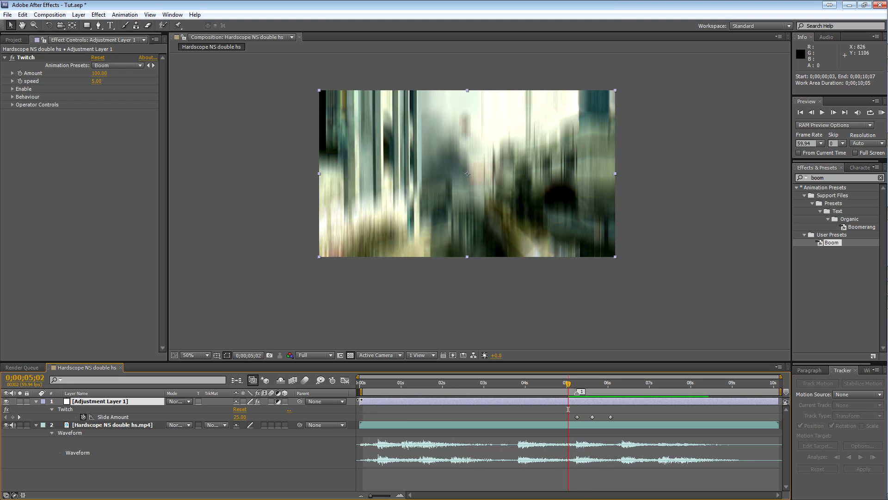
Set the adjustment layer's Twitch Slide Amount to 0 at 0;00;05;14, one frame before the first keyframe.
{"action": "mouse_move", "coordinate": [568, 383]}
{"action": "left_mouse_down"}
{"action": "mouse_move", "coordinate": [393, 383]}
{"action": "mouse_move", "coordinate": [577, 388]}
{"action": "left_mouse_up"}
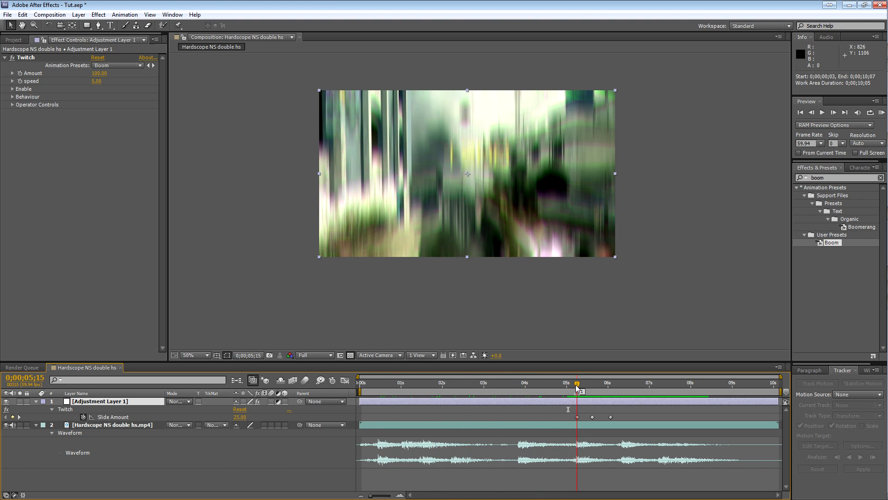
{"action": "left_click", "coordinate": [400, 495]}
{"action": "key", "text": "Page_Up"}
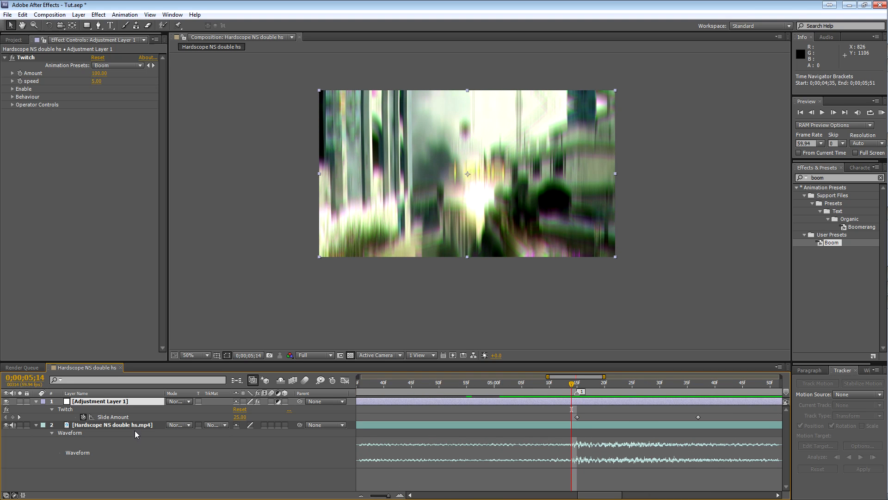
{"action": "left_click", "coordinate": [239, 417]}
{"action": "type", "text": "0"}
{"action": "key", "text": "Return"}
{"action": "left_click", "coordinate": [361, 495]}
{"action": "left_click", "coordinate": [361, 496]}
Expand the Twitch Slide operator controls and RAM preview the effect with the work area starting at 0;00;03;36.
{"action": "left_click", "coordinate": [12, 105]}
{"action": "left_click", "coordinate": [20, 144]}
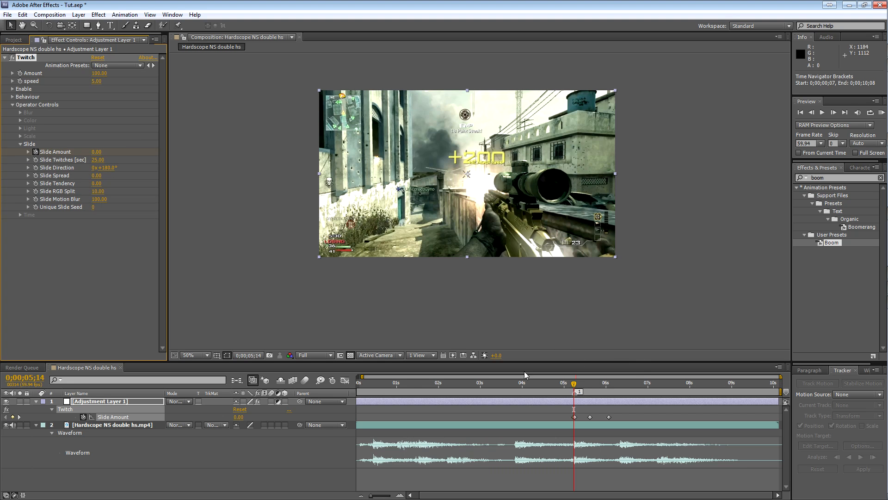
{"action": "left_click_drag", "start_coordinate": [564, 387], "coordinate": [505, 387]}
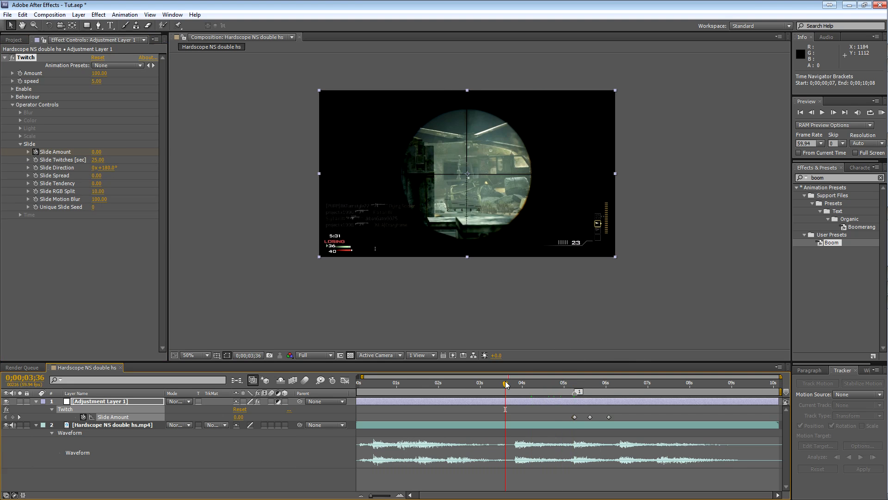
{"action": "key", "text": "b"}
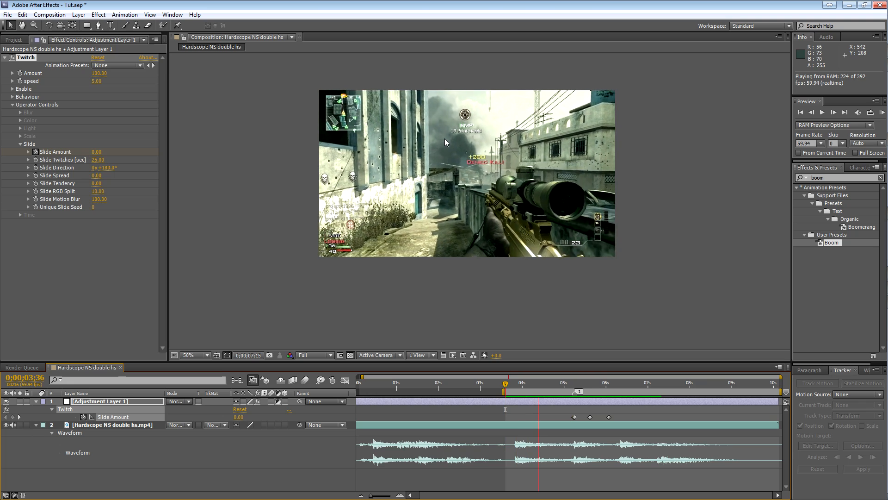
{"action": "key", "text": "space"}
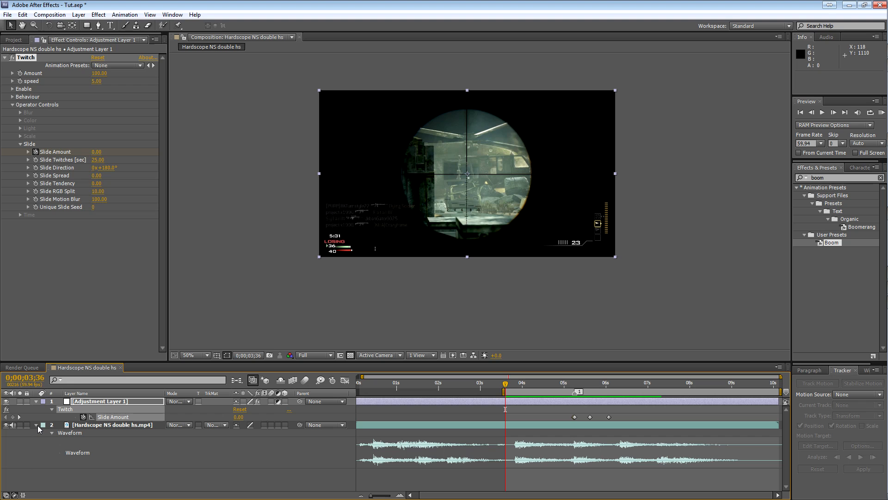
Create a black solid named Flares and place it between the adjustment layer and the gameplay clip.
{"action": "left_click", "coordinate": [200, 487]}
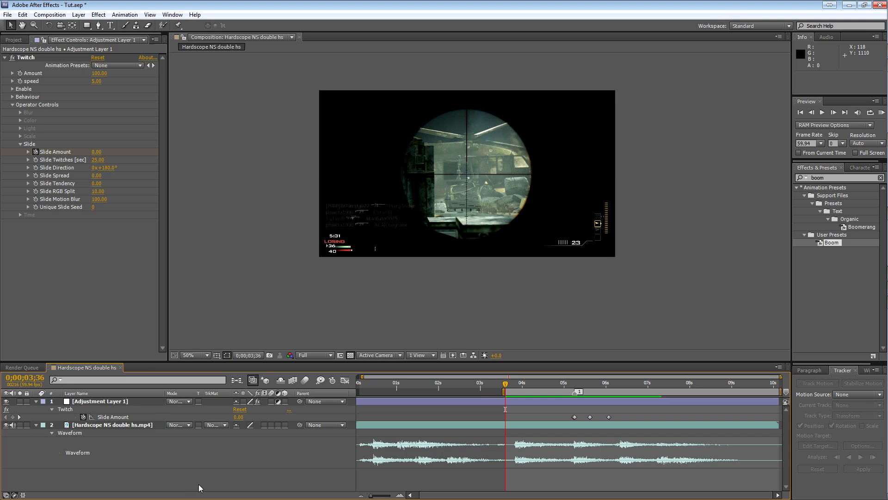
{"action": "key", "text": "ctrl+y"}
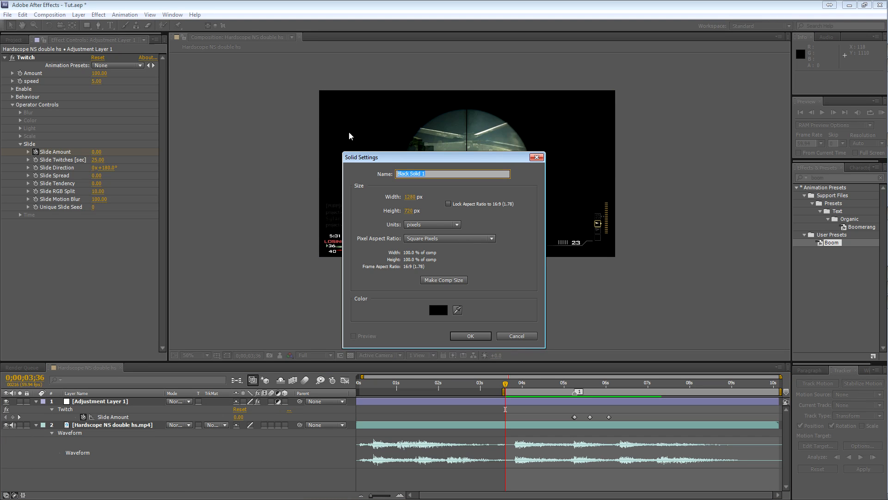
{"action": "type", "text": "Flares"}
{"action": "key", "text": "Return"}
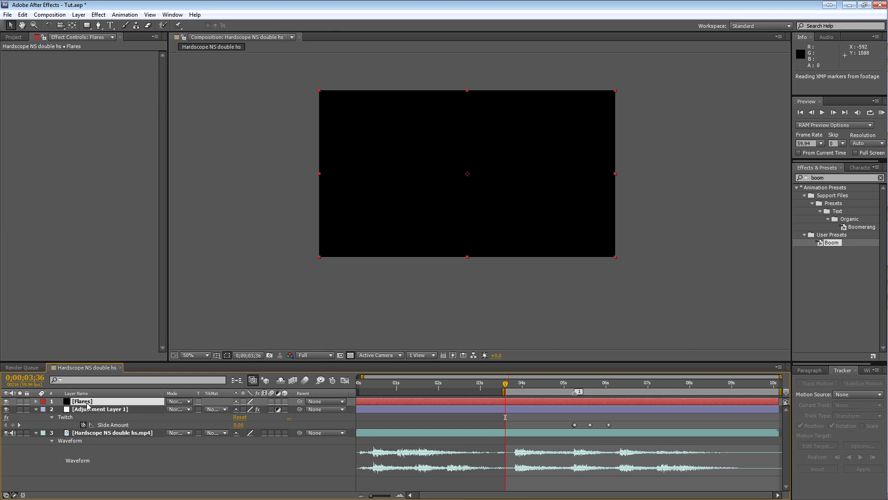
{"action": "left_click_drag", "start_coordinate": [96, 403], "coordinate": [102, 420]}
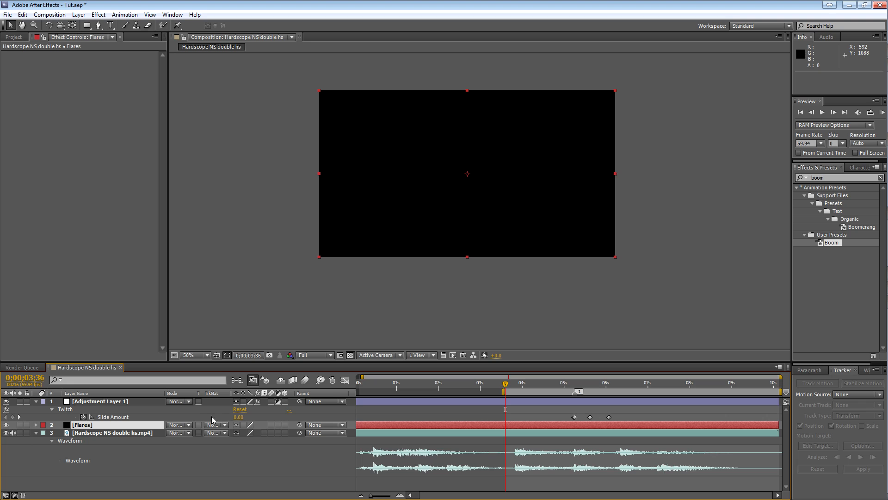
Search the effects for optical and apply Video Copilot's Optical Flares to the Flares solid.
{"action": "left_click", "coordinate": [844, 178]}
{"action": "type", "text": "optical"}
{"action": "left_click_drag", "start_coordinate": [832, 211], "coordinate": [84, 425]}
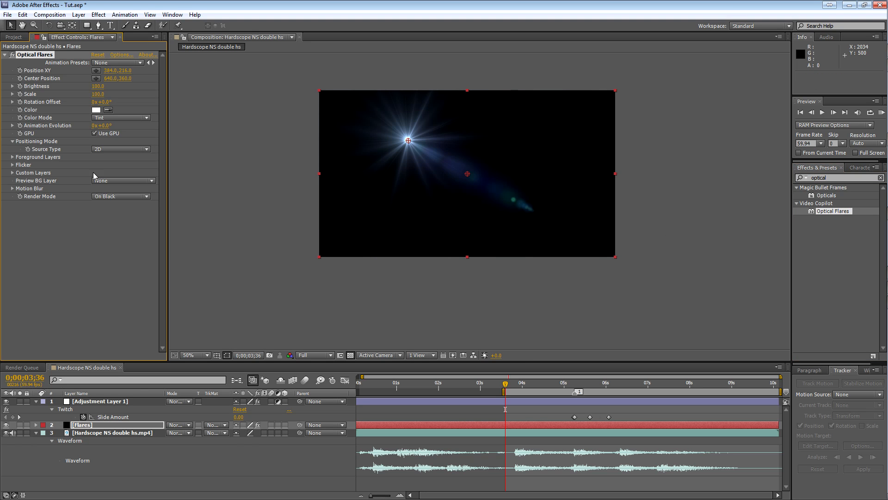
Open the Optical Flares options and remove all the default lens objects from the stack.
{"action": "left_click", "coordinate": [122, 55]}
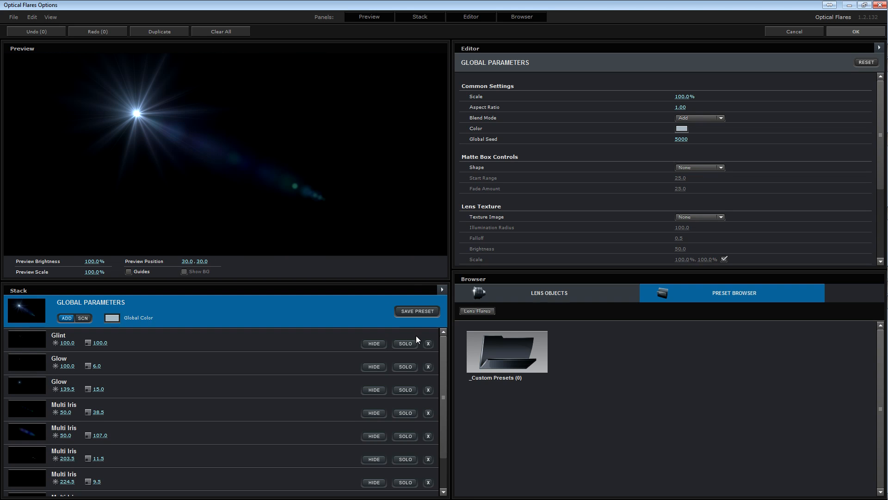
{"action": "left_click", "coordinate": [427, 340]}
{"action": "left_click", "coordinate": [426, 340]}
{"action": "left_click", "coordinate": [427, 340]}
{"action": "left_click", "coordinate": [426, 340]}
{"action": "left_click", "coordinate": [427, 340]}
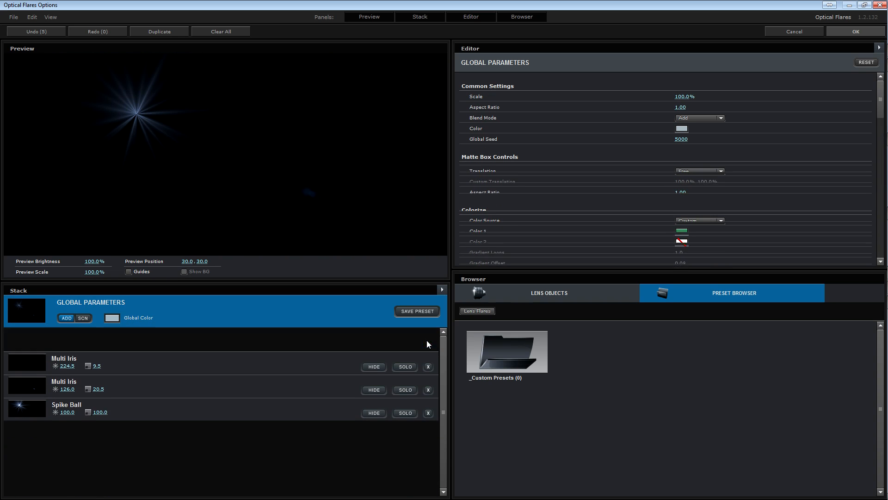
{"action": "left_click", "coordinate": [426, 340]}
{"action": "left_click", "coordinate": [426, 340]}
{"action": "left_click", "coordinate": [427, 340]}
Build the flare from a Glow and a Lens Orbs lens object and apply it to the layer.
{"action": "left_click", "coordinate": [563, 288]}
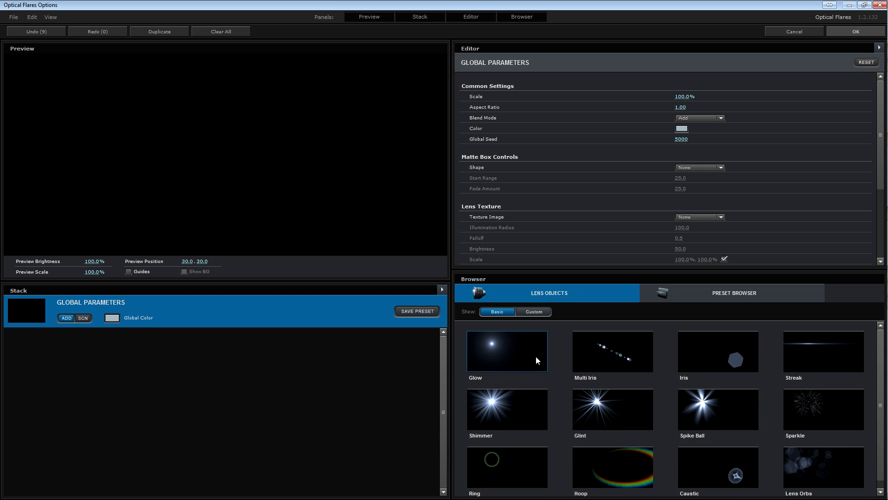
{"action": "left_click", "coordinate": [820, 464]}
{"action": "left_click", "coordinate": [428, 343]}
{"action": "left_click", "coordinate": [507, 354]}
{"action": "left_click", "coordinate": [845, 486]}
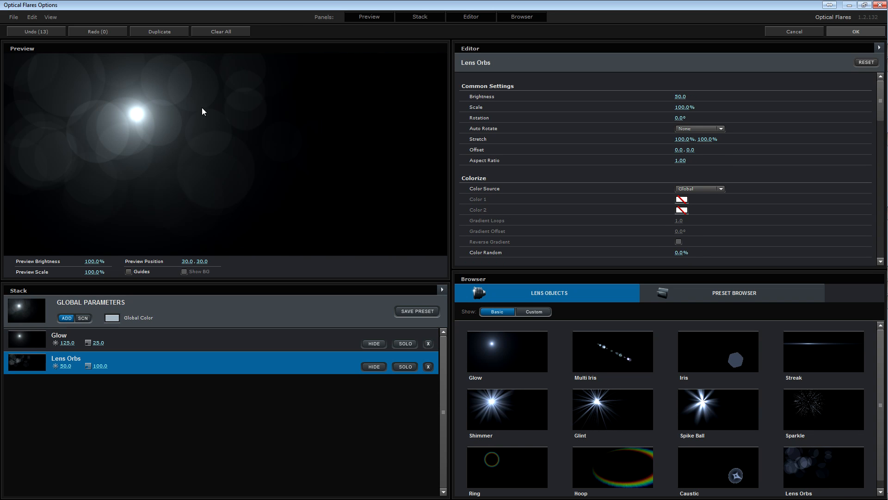
{"action": "left_click", "coordinate": [871, 31]}
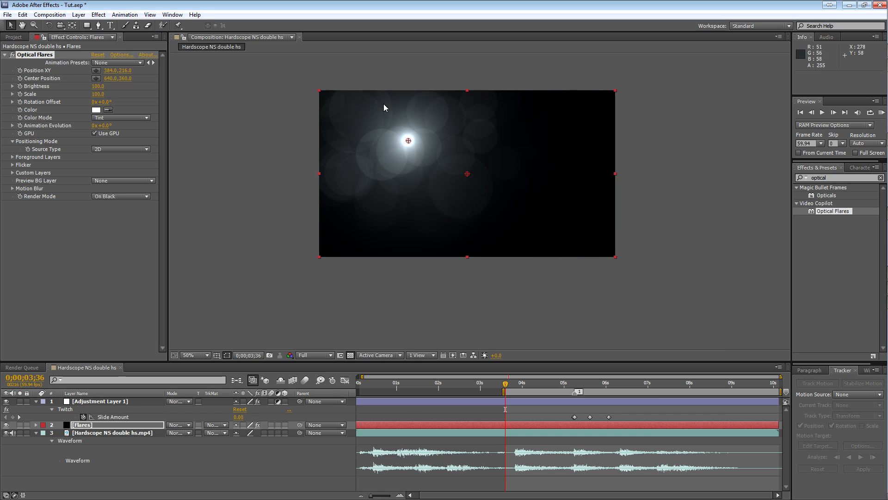
Set the Flares layer's blending mode to Add and view the composition at 100%.
{"action": "left_click", "coordinate": [220, 430]}
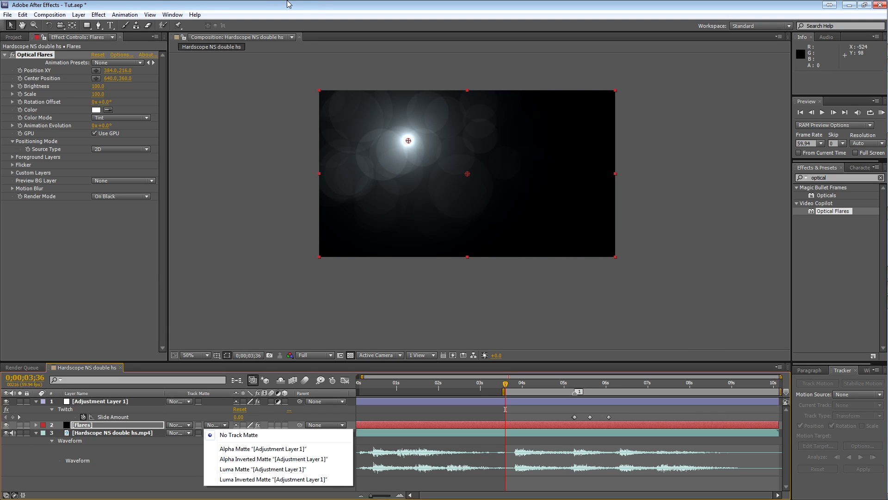
{"action": "left_click", "coordinate": [287, 2]}
{"action": "left_click", "coordinate": [190, 424]}
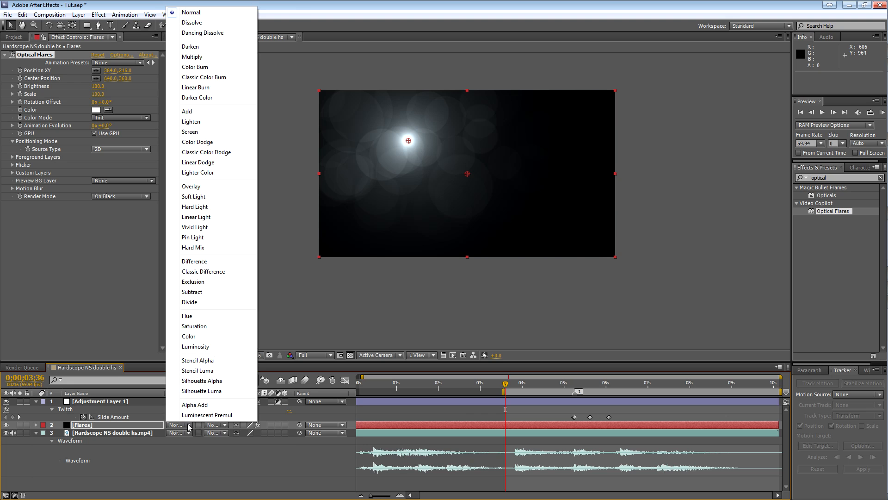
{"action": "left_click", "coordinate": [215, 112]}
{"action": "key", "text": "slash"}
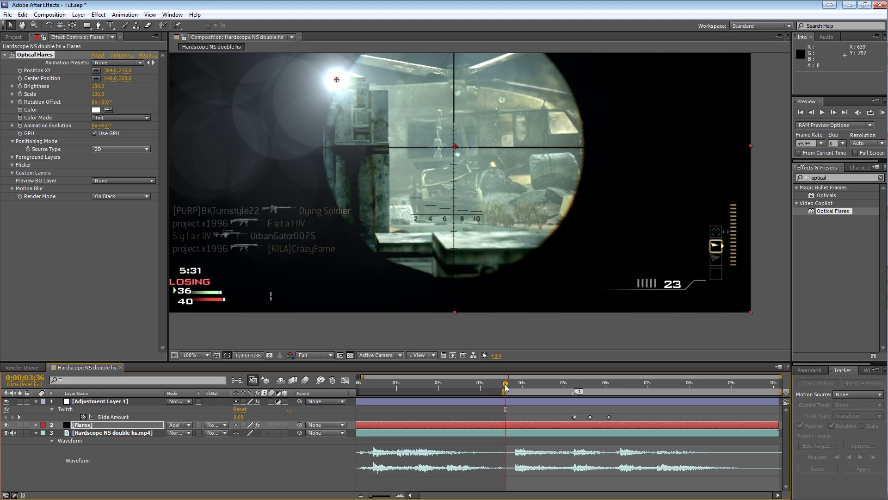
Go to the gunshot frame at 0;00;05;14 and set the Optical Flares brightness to 120.
{"action": "left_click_drag", "start_coordinate": [506, 384], "coordinate": [575, 384]}
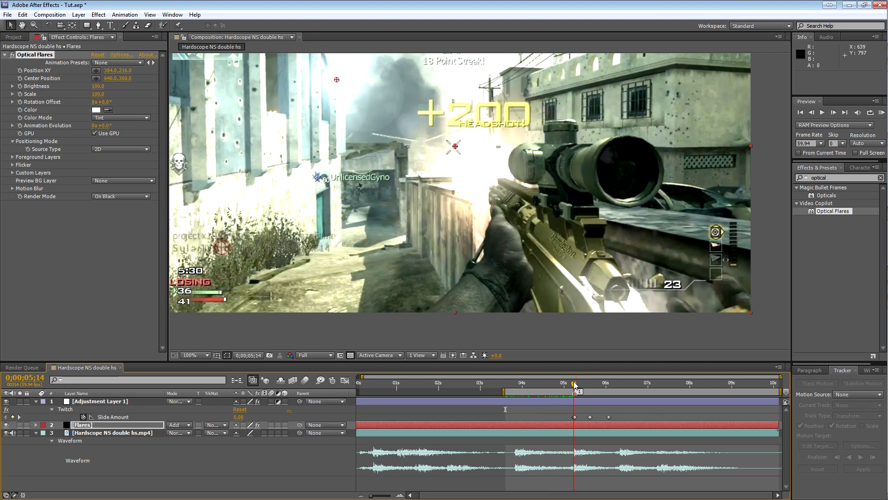
{"action": "key", "text": "comma"}
{"action": "key", "text": "comma"}
{"action": "left_click", "coordinate": [96, 86]}
{"action": "type", "text": "120"}
{"action": "key", "text": "Return"}
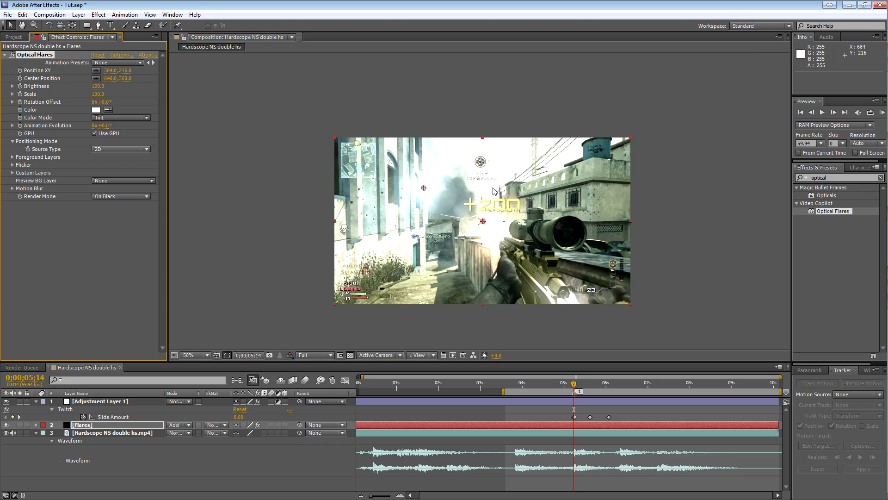
Move the flare up to about 406, 88 and tint it a warm cream colour, FFE2C0.
{"action": "left_click_drag", "start_coordinate": [427, 186], "coordinate": [428, 156]}
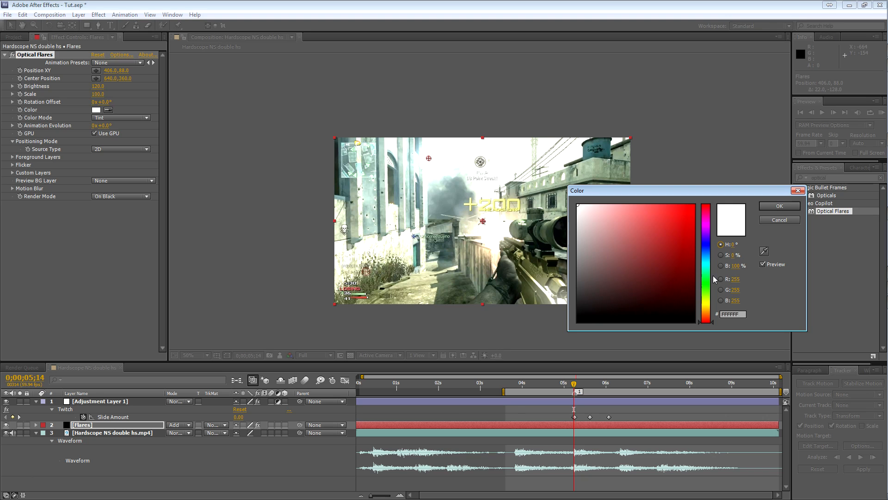
{"action": "left_click_drag", "start_coordinate": [711, 318], "coordinate": [711, 312]}
{"action": "left_click_drag", "start_coordinate": [625, 212], "coordinate": [605, 186]}
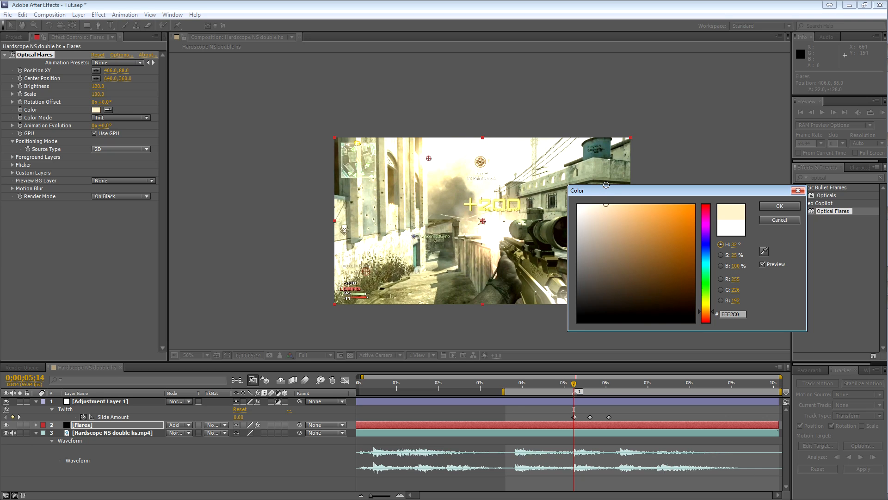
{"action": "left_click", "coordinate": [792, 206]}
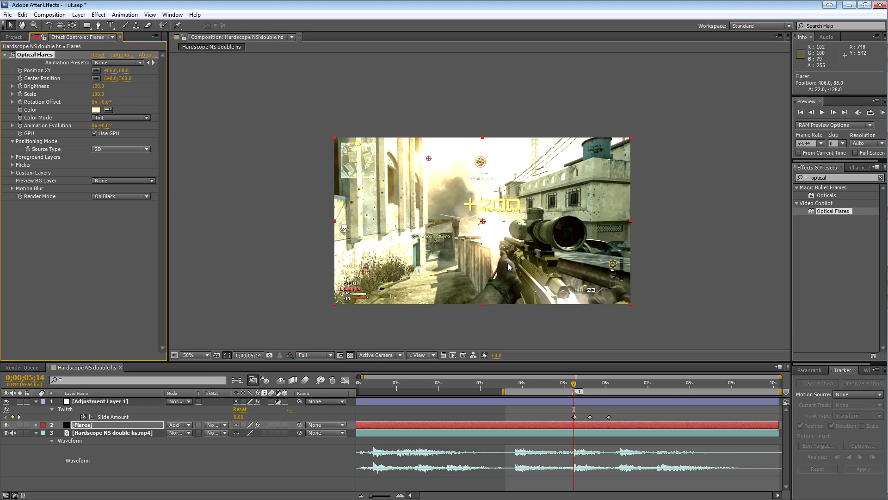
Trim the start of the Flares layer to the gunshot at 0;00;05;15.
{"action": "left_click_drag", "start_coordinate": [533, 383], "coordinate": [575, 383]}
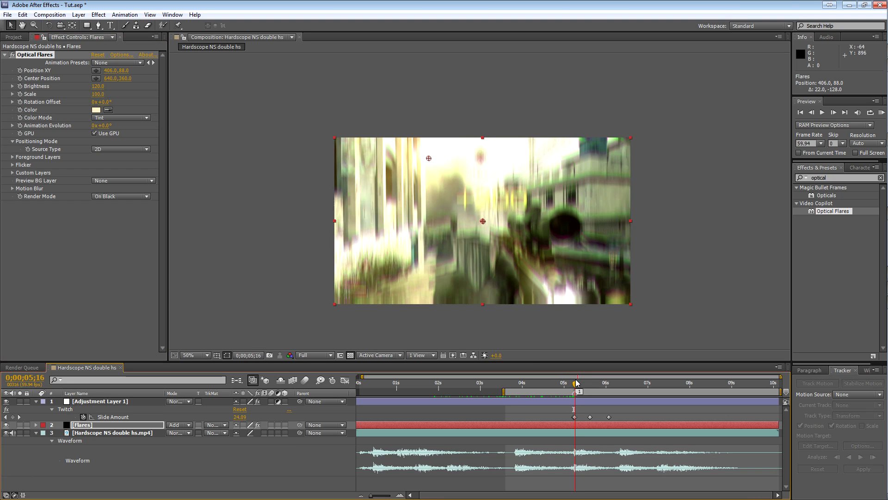
{"action": "left_click", "coordinate": [400, 494]}
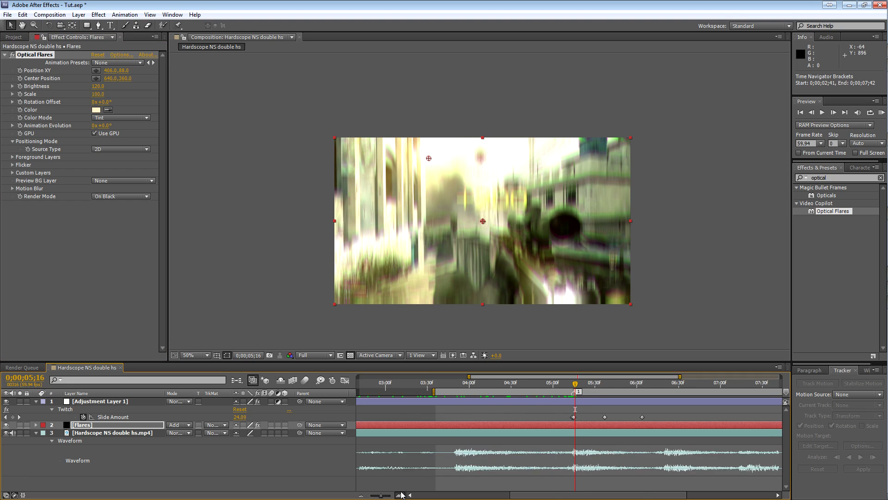
{"action": "left_click", "coordinate": [400, 494]}
{"action": "left_click", "coordinate": [573, 384]}
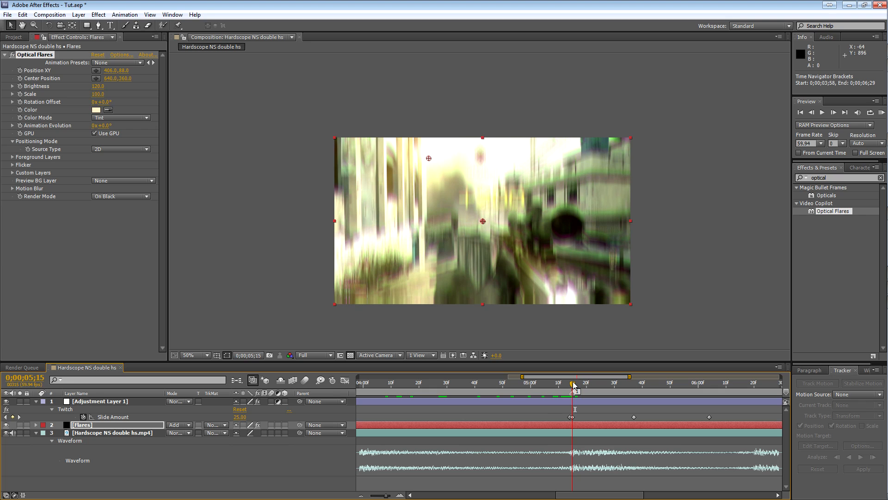
{"action": "left_click", "coordinate": [78, 425]}
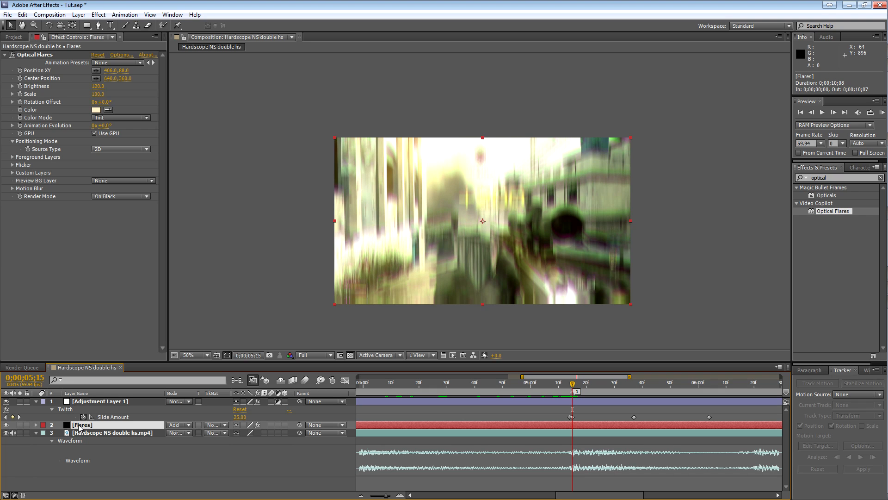
{"action": "key", "text": "alt+bracketleft"}
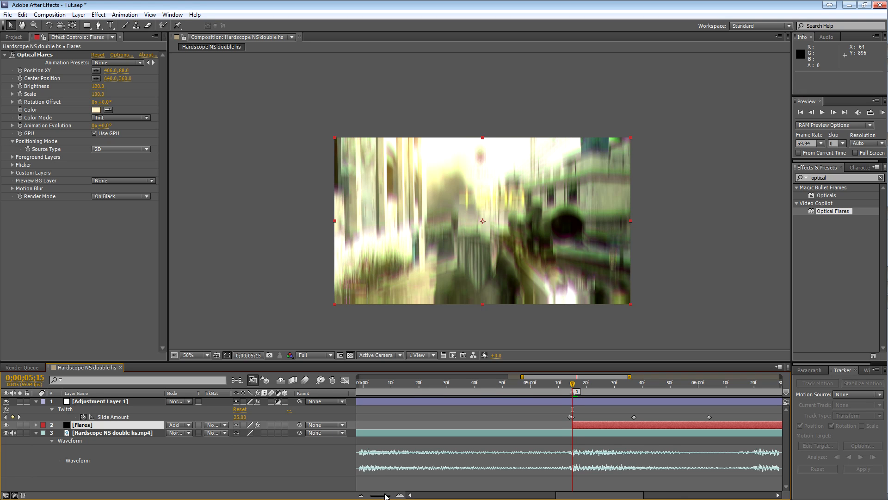
RAM preview the gunshot section to check the twitch together with the trimmed flare.
{"action": "left_click_drag", "start_coordinate": [385, 496], "coordinate": [382, 496]}
{"action": "left_click_drag", "start_coordinate": [562, 384], "coordinate": [534, 383]}
{"action": "key", "text": "space"}
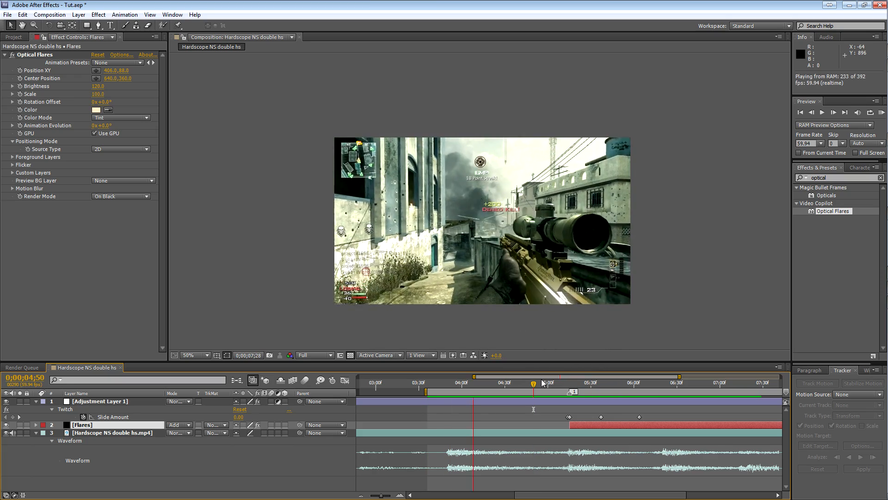
{"action": "key", "text": "space"}
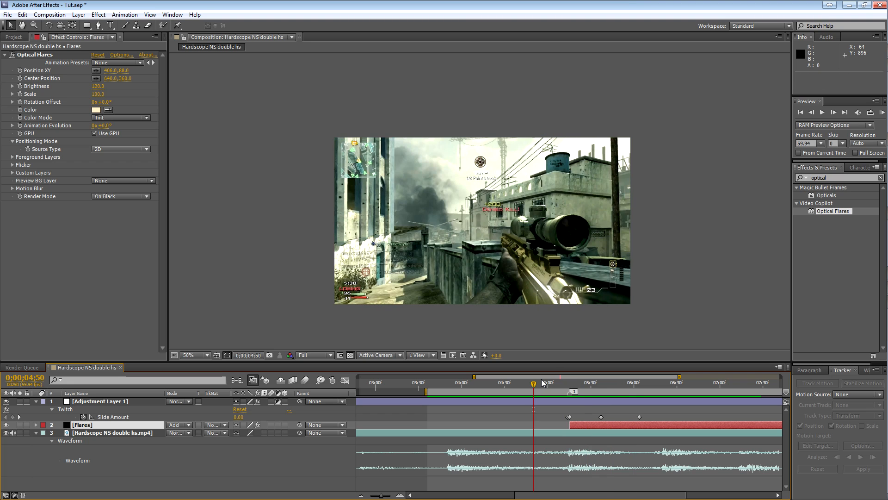
Import Diry screen (4).png from the Pictures library, place it above the Flares layer in the timeline and hide it.
{"action": "left_click", "coordinate": [14, 37]}
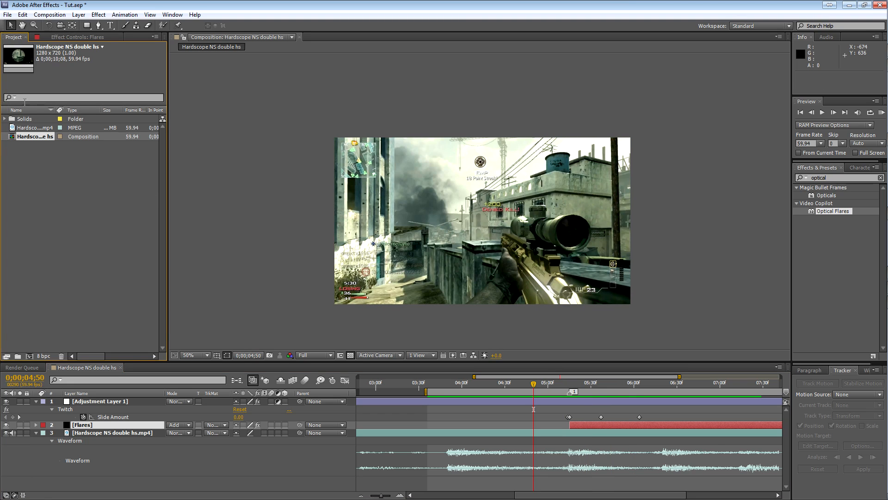
{"action": "left_click", "coordinate": [872, 69]}
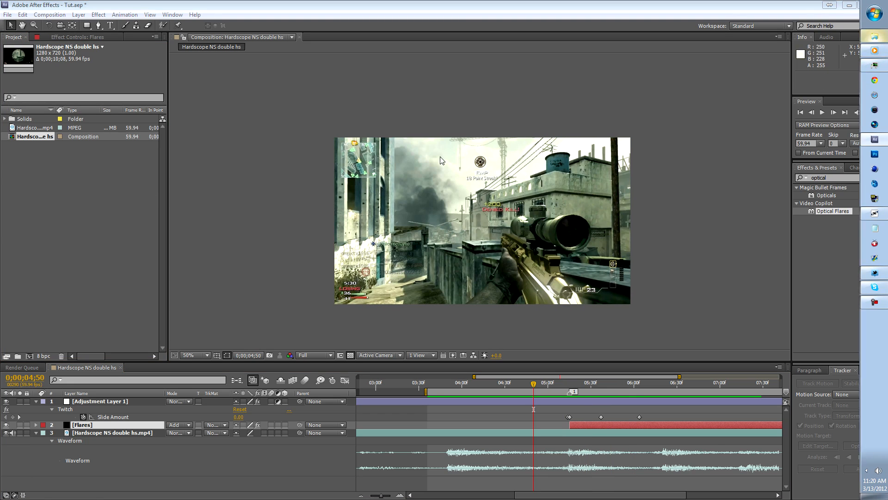
{"action": "left_click", "coordinate": [226, 237]}
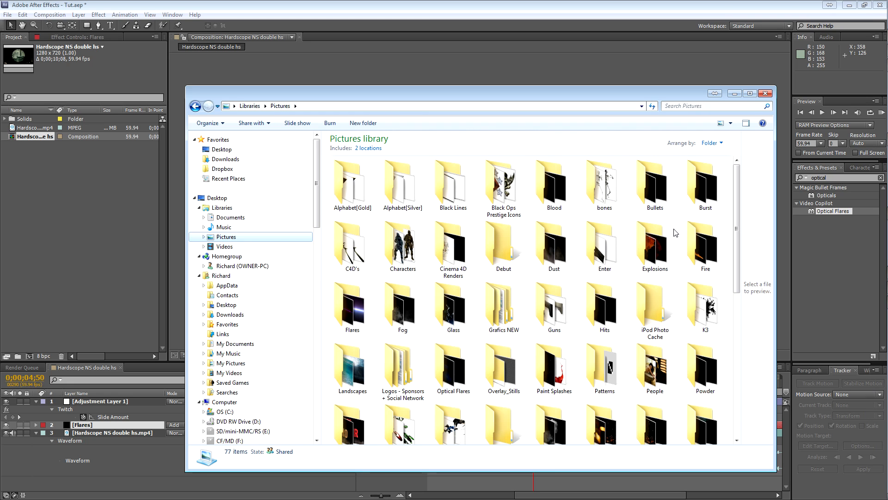
{"action": "left_click", "coordinate": [598, 373]}
{"action": "scroll", "coordinate": [594, 387], "scroll_direction": "down", "scroll_amount": 3}
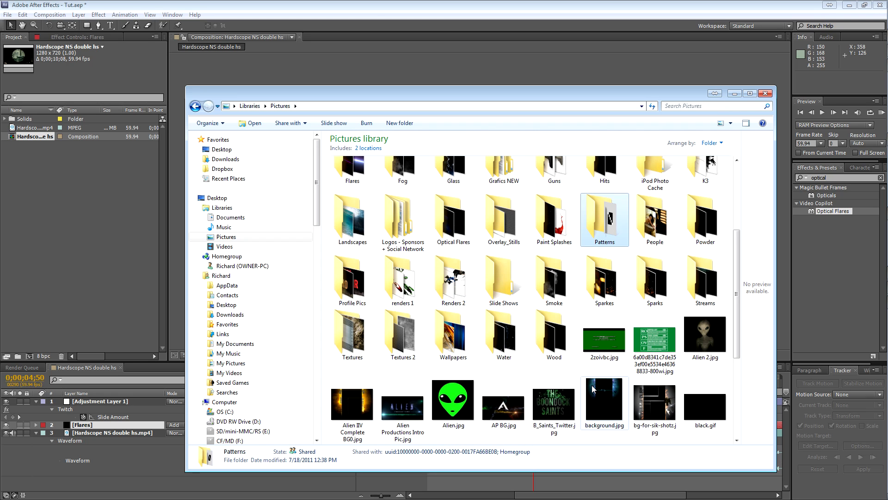
{"action": "double_click", "coordinate": [504, 220]}
{"action": "left_click_drag", "start_coordinate": [661, 175], "coordinate": [6, 429]}
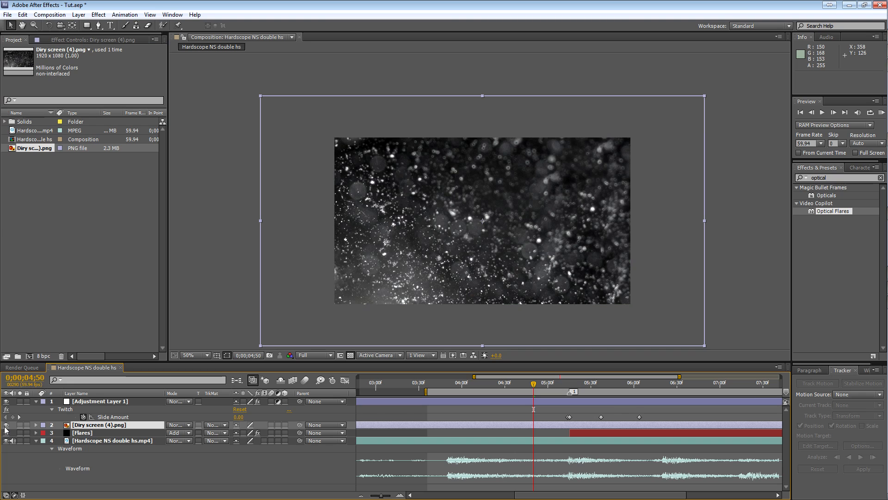
{"action": "left_click", "coordinate": [6, 428]}
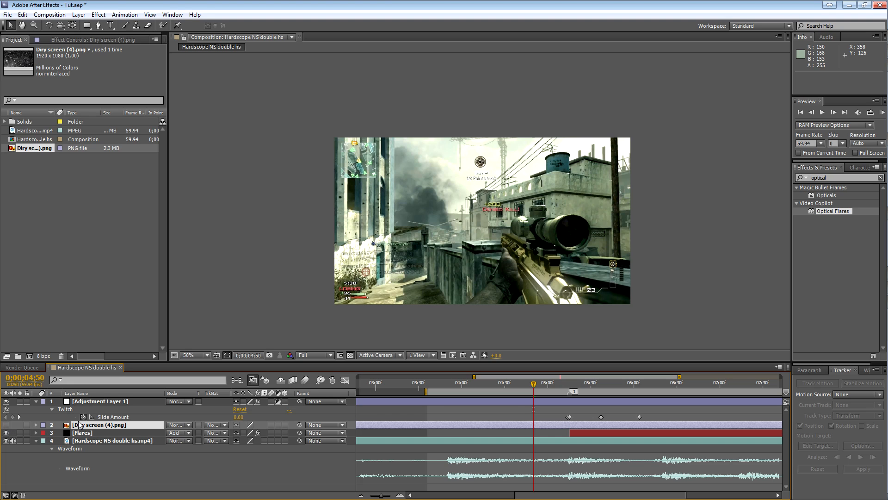
Set Diry screen (4).png as the source of Custom Layer 1 in the Flares layer's Optical Flares effect.
{"action": "left_click", "coordinate": [93, 432]}
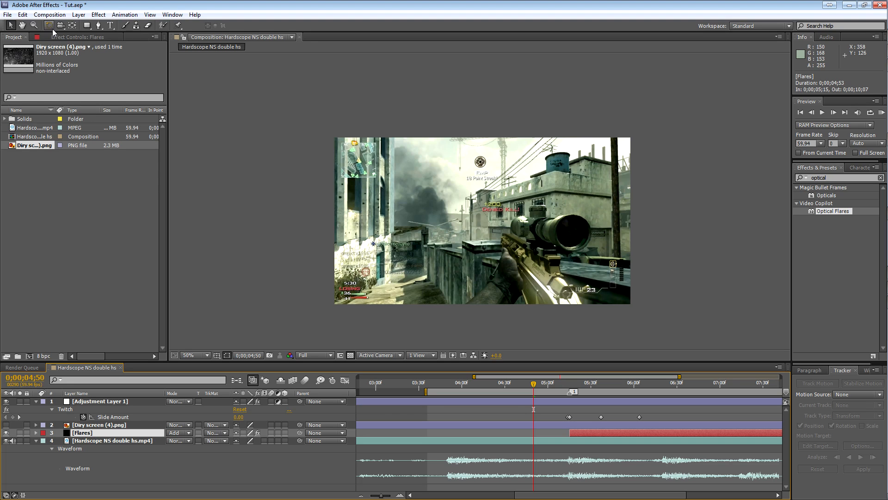
{"action": "left_click", "coordinate": [77, 37]}
{"action": "left_click", "coordinate": [100, 426]}
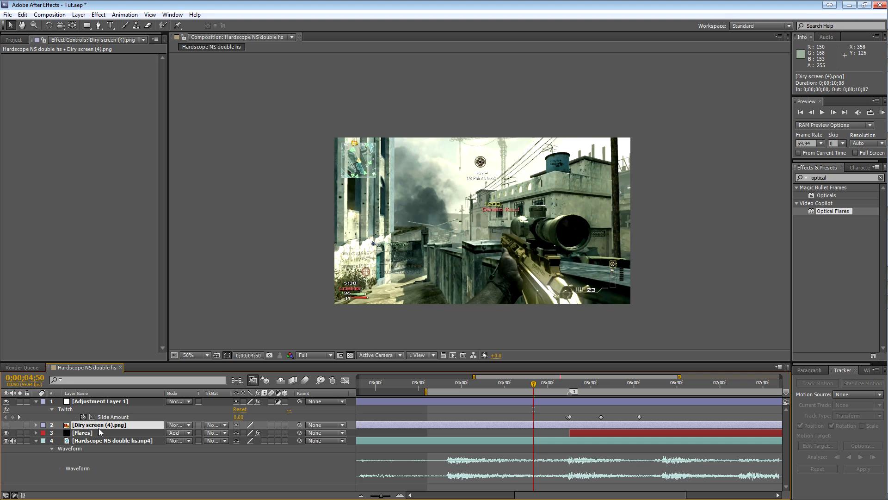
{"action": "left_click", "coordinate": [101, 432]}
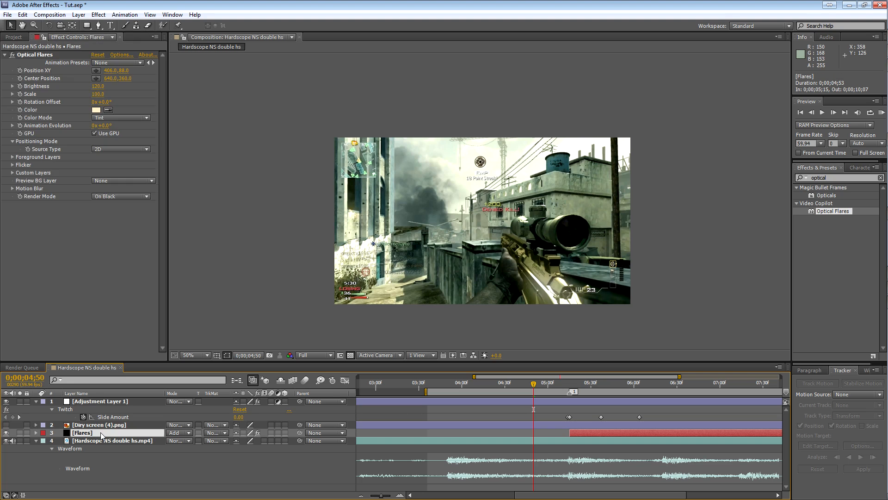
{"action": "left_click", "coordinate": [11, 172]}
{"action": "left_click", "coordinate": [12, 173]}
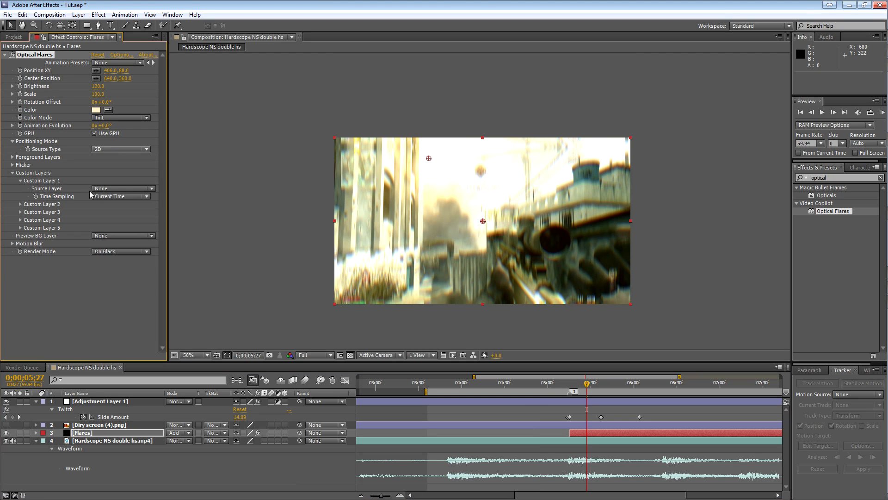
{"action": "left_click", "coordinate": [122, 189]}
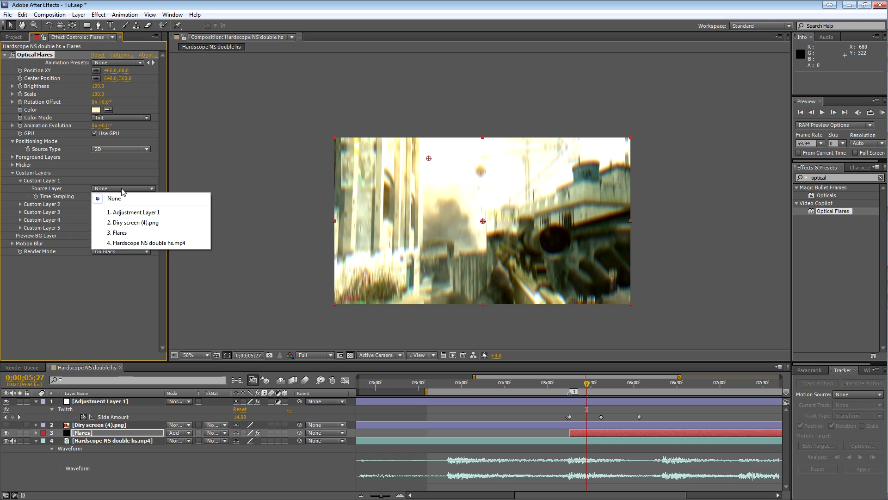
{"action": "left_click", "coordinate": [158, 224]}
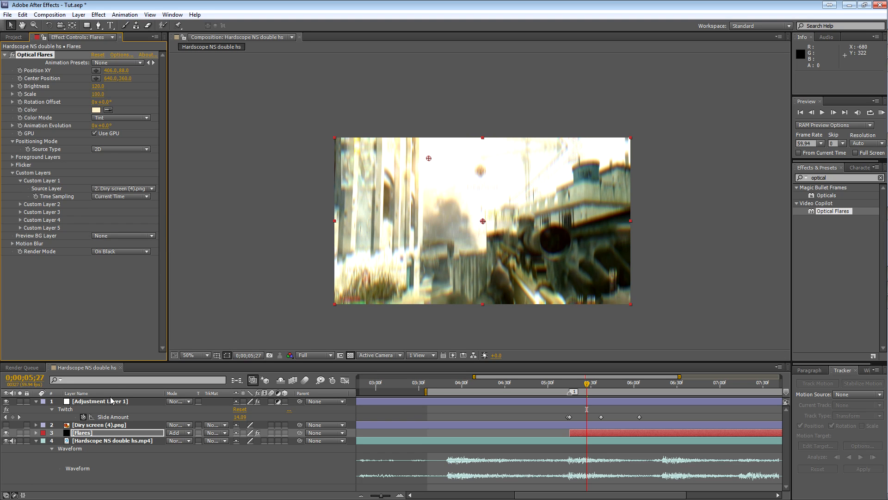
In the Optical Flares options, set the Lens Texture image to Custom Layer 1 and accept the options.
{"action": "left_click", "coordinate": [122, 55]}
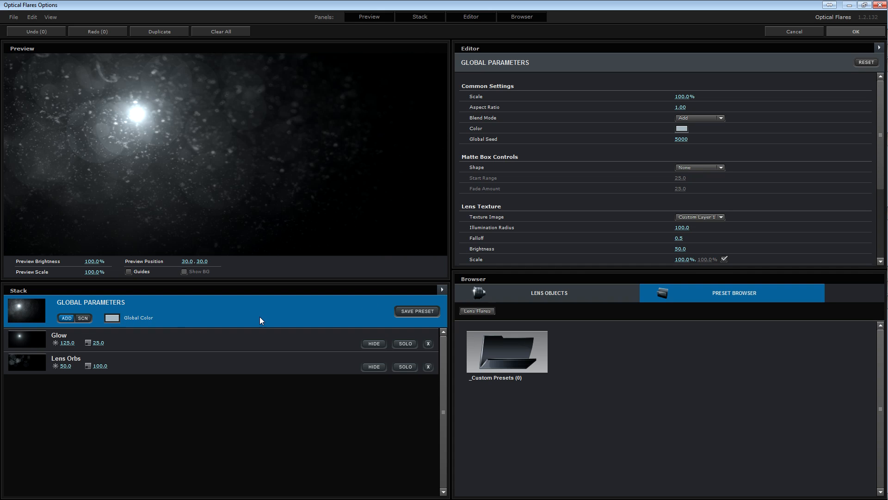
{"action": "left_click", "coordinate": [699, 217]}
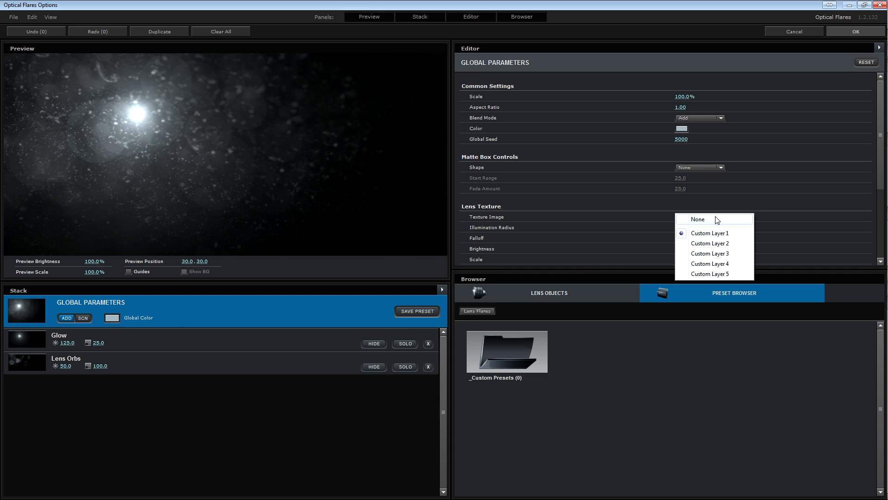
{"action": "left_click", "coordinate": [719, 233]}
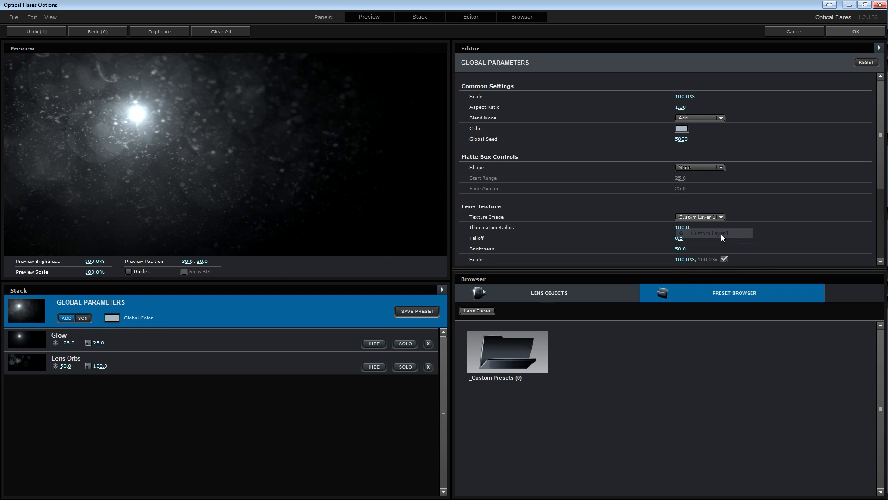
{"action": "left_click", "coordinate": [847, 28]}
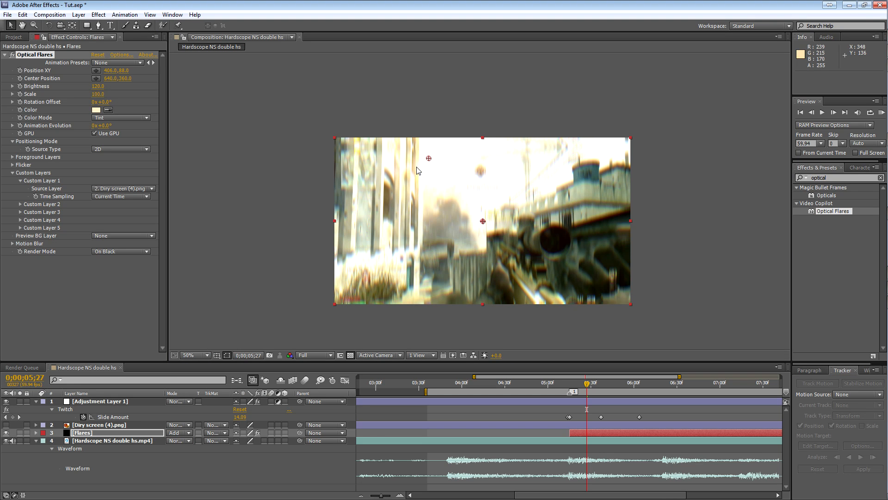
At 0;00;05;52, set the flare's Lens Texture illumination radius to 130 and brightness to 75 in the Optical Flares options.
{"action": "left_click", "coordinate": [610, 383]}
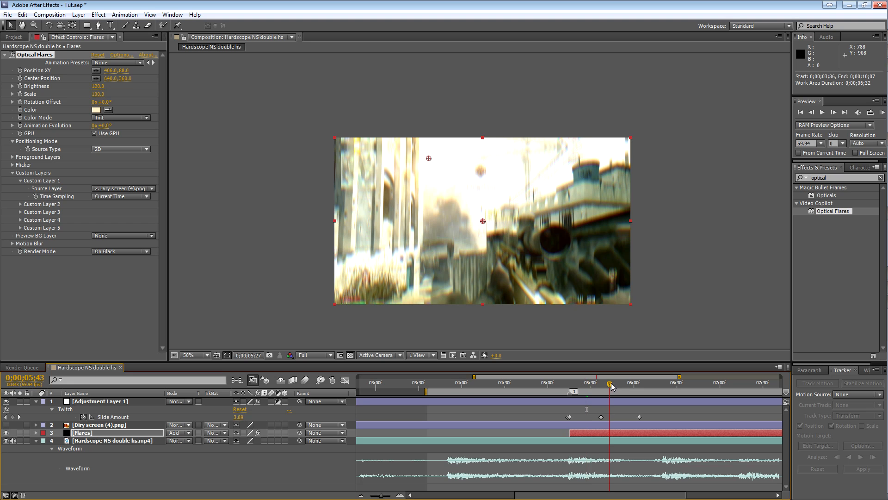
{"action": "left_click", "coordinate": [622, 382]}
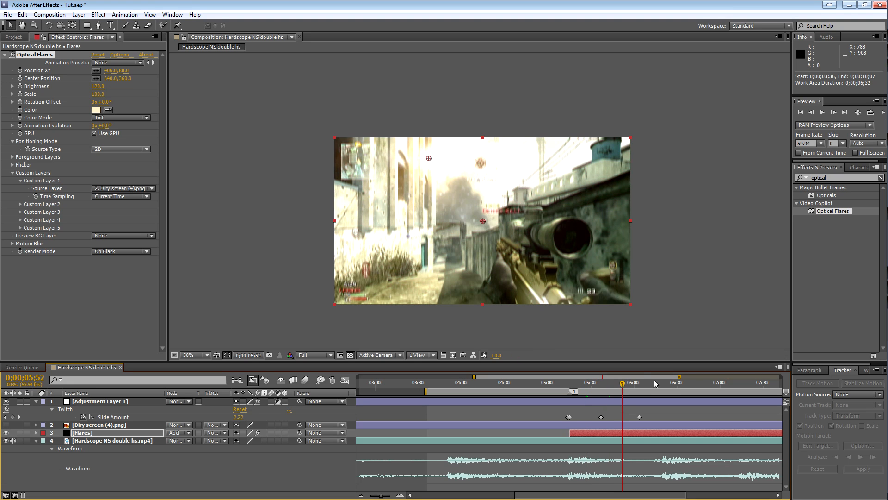
{"action": "scroll", "coordinate": [535, 260], "scroll_direction": "up", "scroll_amount": 1}
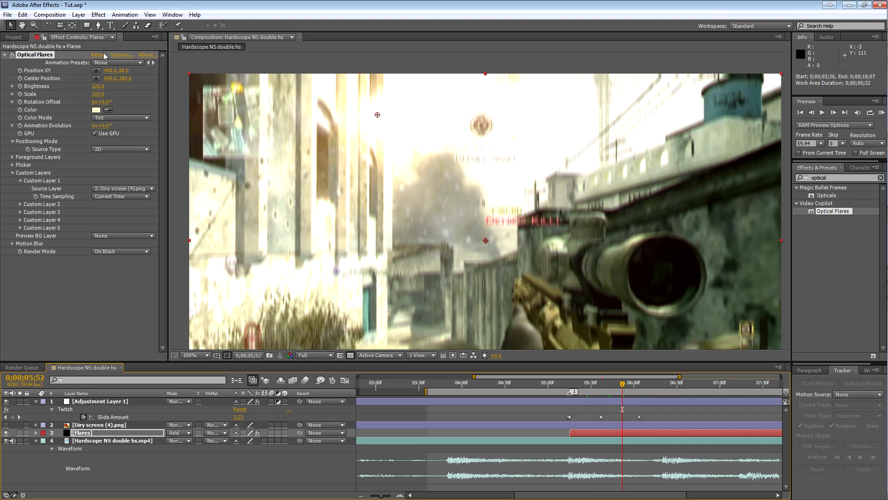
{"action": "left_click", "coordinate": [121, 55]}
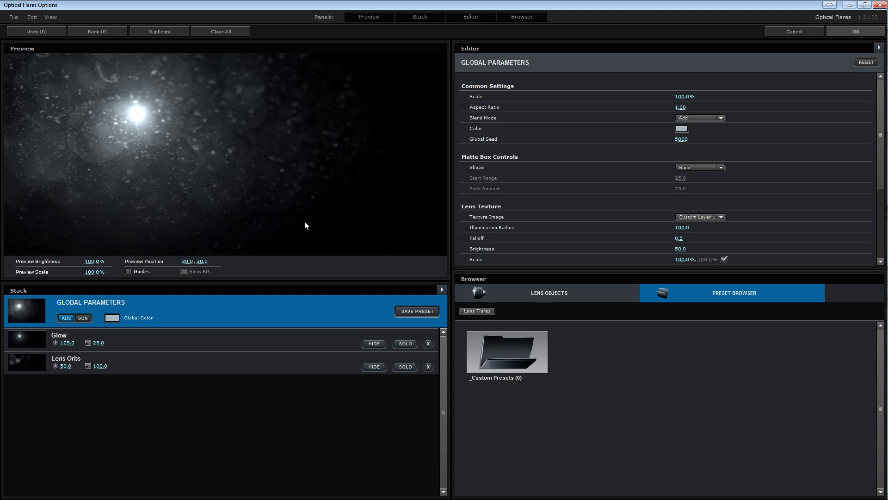
{"action": "left_click_drag", "start_coordinate": [698, 226], "coordinate": [681, 233]}
{"action": "scroll", "coordinate": [719, 234], "scroll_direction": "down", "scroll_amount": 1}
{"action": "left_click", "coordinate": [680, 233]}
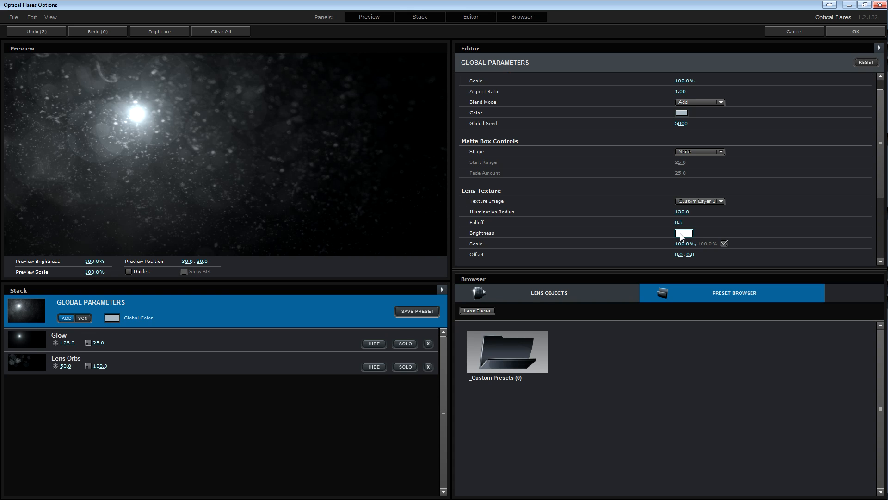
{"action": "key", "text": "Return"}
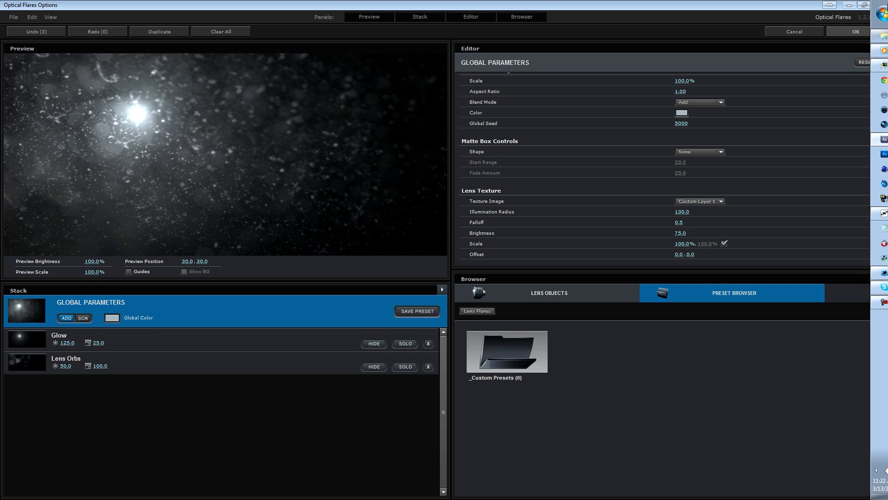
{"action": "left_click", "coordinate": [836, 31]}
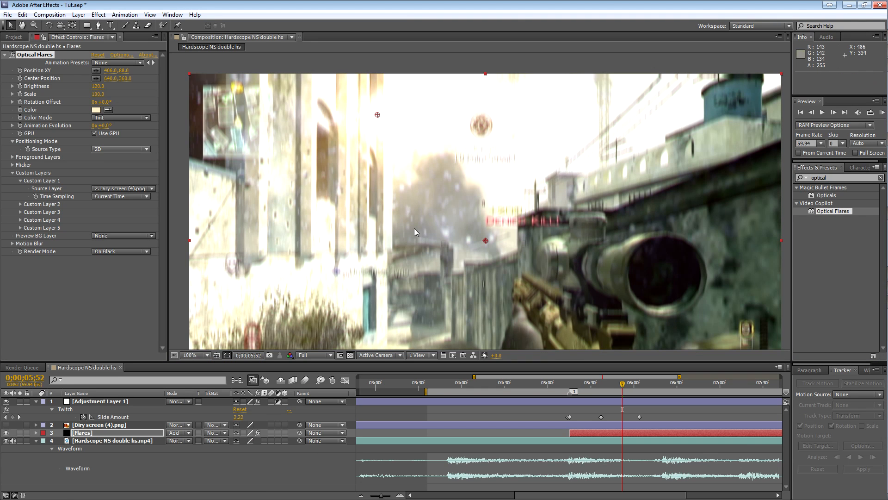
Return to the gunshot frame at 0;00;05;13, fit the composition in the viewer and RAM preview the textured flare.
{"action": "scroll", "coordinate": [505, 212], "scroll_direction": "up", "scroll_amount": 2}
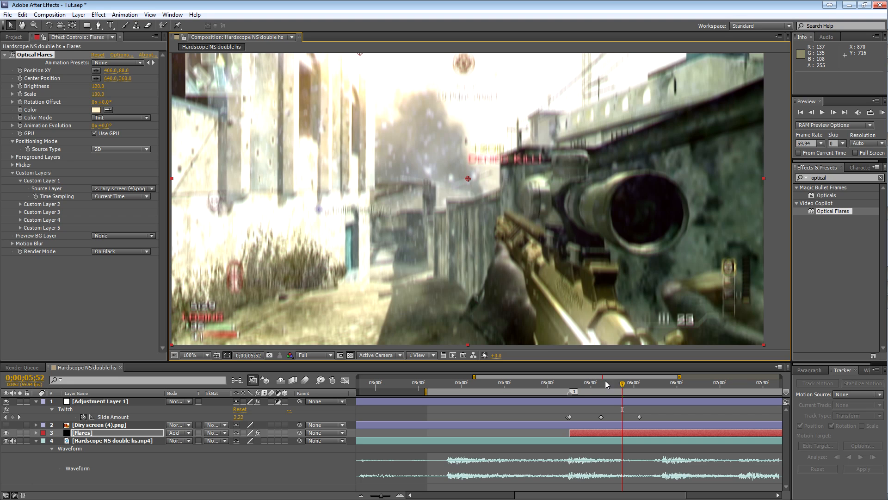
{"action": "left_click_drag", "start_coordinate": [594, 388], "coordinate": [567, 380]}
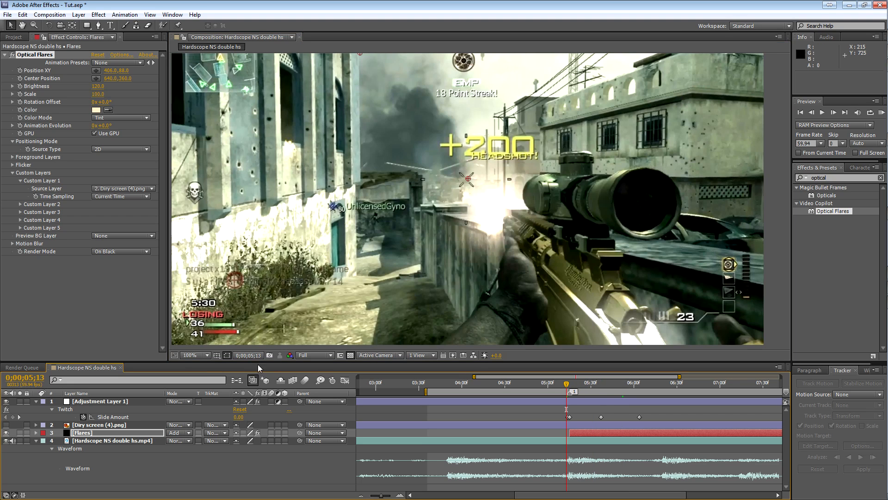
{"action": "left_click", "coordinate": [196, 357]}
{"action": "left_click", "coordinate": [206, 145]}
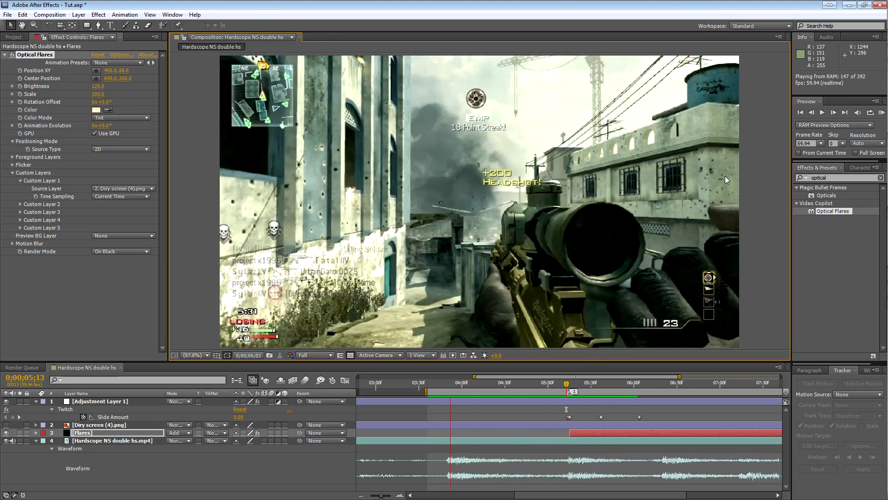
{"action": "key", "text": "space"}
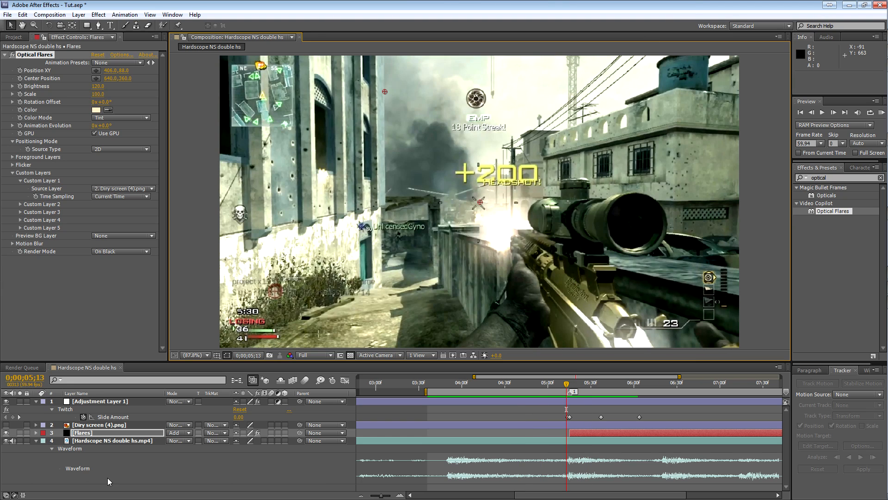
Collapse the gameplay clip's waveform, add a new adjustment layer on top and apply the Curves effect to it.
{"action": "left_click", "coordinate": [36, 440]}
{"action": "left_click", "coordinate": [119, 458]}
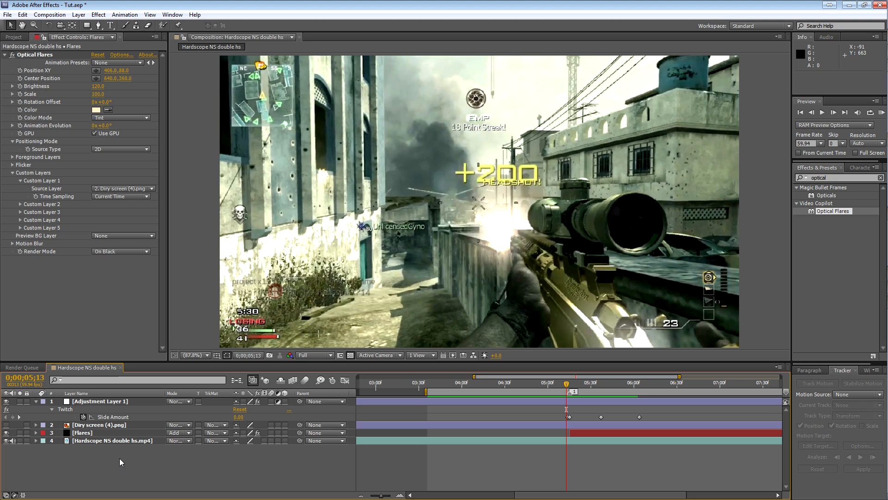
{"action": "key", "text": "ctrl+alt+y"}
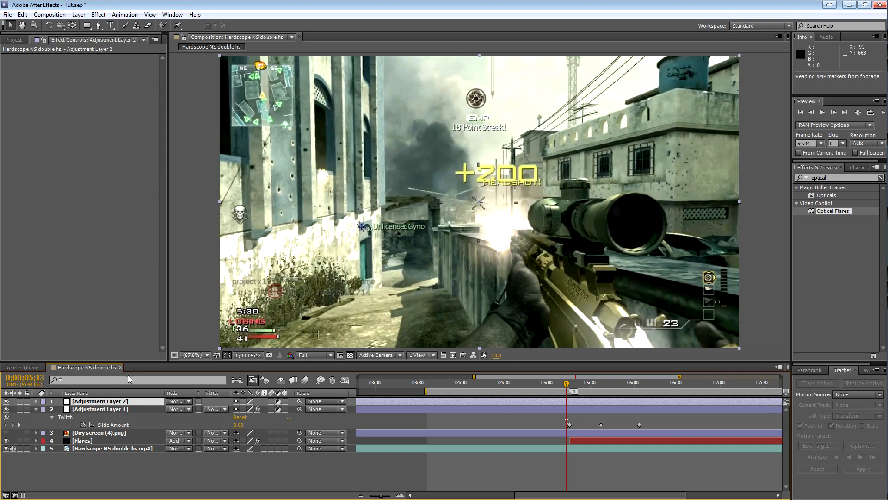
{"action": "left_click", "coordinate": [843, 178]}
{"action": "key", "text": "BackSpace"}
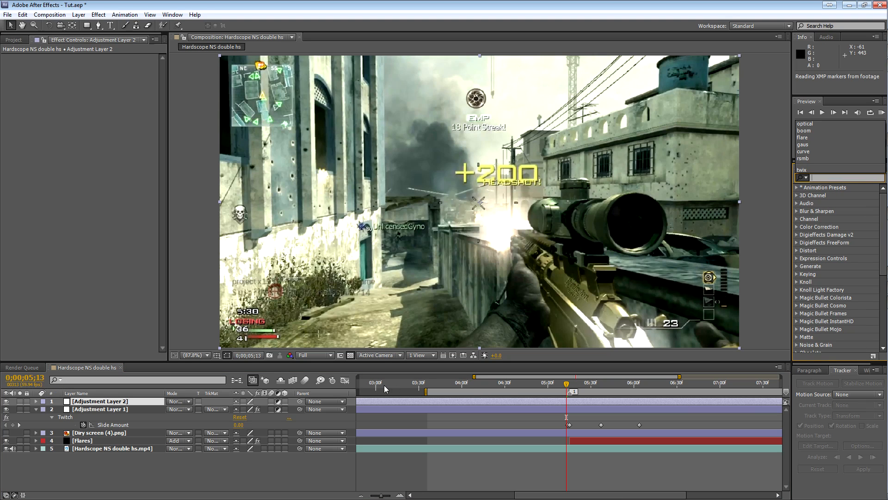
{"action": "type", "text": "curve"}
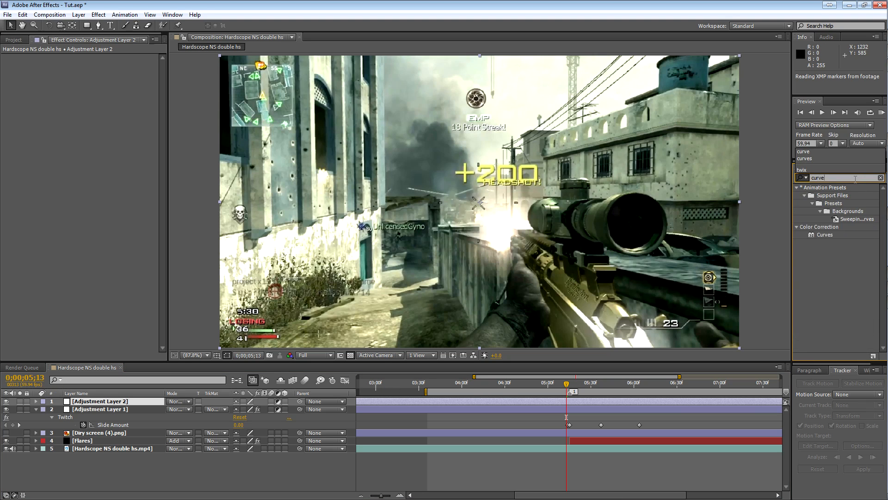
{"action": "left_click_drag", "start_coordinate": [823, 235], "coordinate": [606, 401]}
Pull down the RGB curve, mainly in the shadows, and slightly raise the upper part of the red curve.
{"action": "left_click_drag", "start_coordinate": [76, 115], "coordinate": [53, 149]}
{"action": "left_click", "coordinate": [103, 75]}
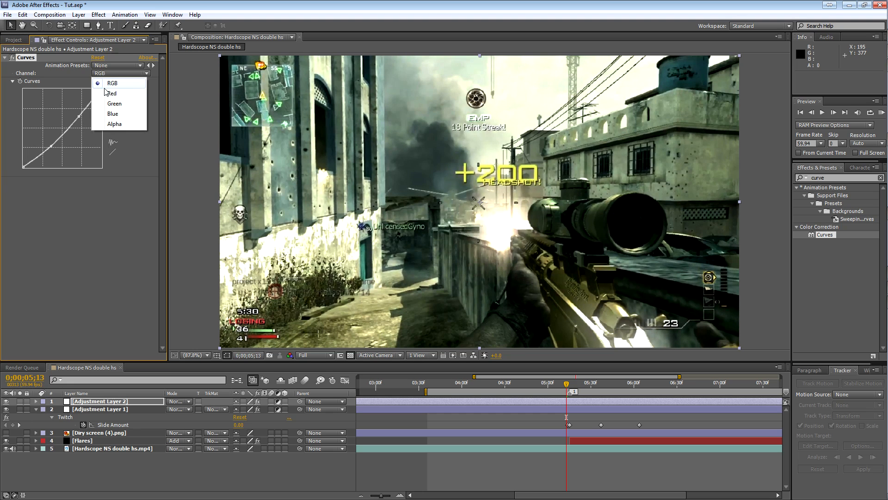
{"action": "left_click", "coordinate": [106, 93]}
{"action": "left_click_drag", "start_coordinate": [77, 113], "coordinate": [74, 113]}
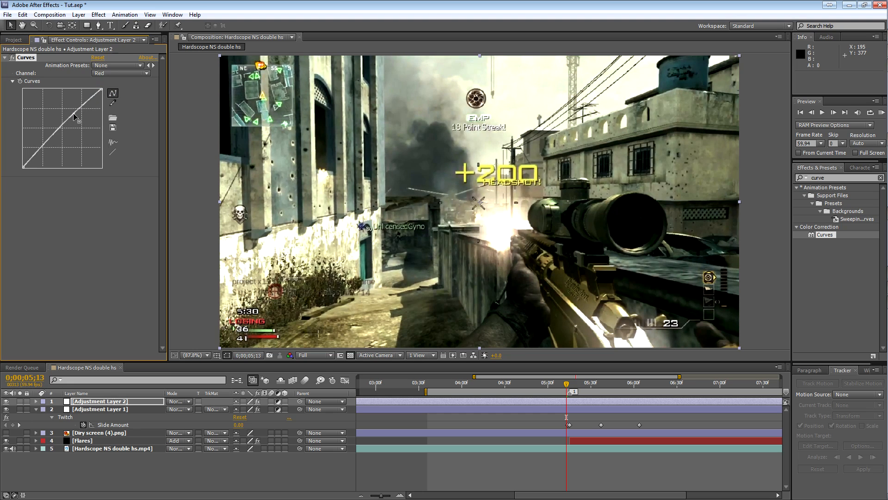
Switch Curves to the blue channel and slightly lower the darker part of its curve.
{"action": "left_click", "coordinate": [104, 75]}
{"action": "left_click", "coordinate": [107, 109]}
{"action": "left_click_drag", "start_coordinate": [48, 143], "coordinate": [50, 142]}
Check the colour correction at 0;00;05;48 and extend the start of the work area back to 0;00;00;00.
{"action": "left_click_drag", "start_coordinate": [577, 383], "coordinate": [616, 382]}
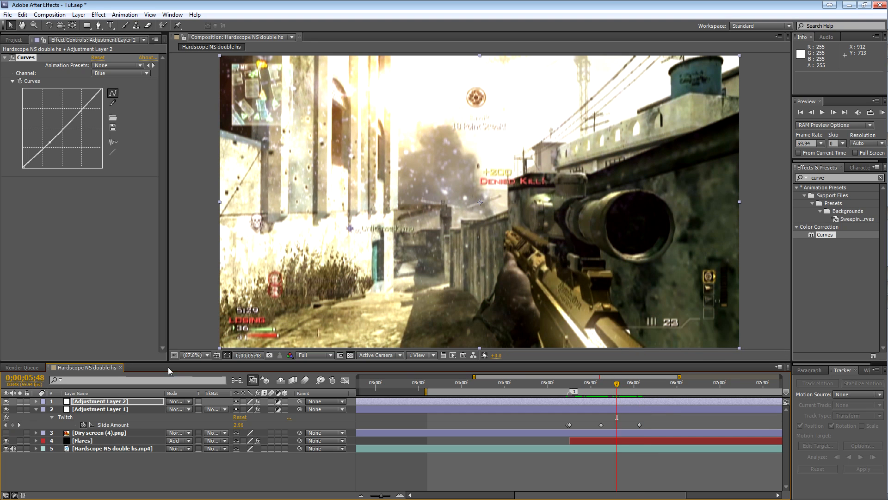
{"action": "left_click_drag", "start_coordinate": [427, 392], "coordinate": [149, 381]}
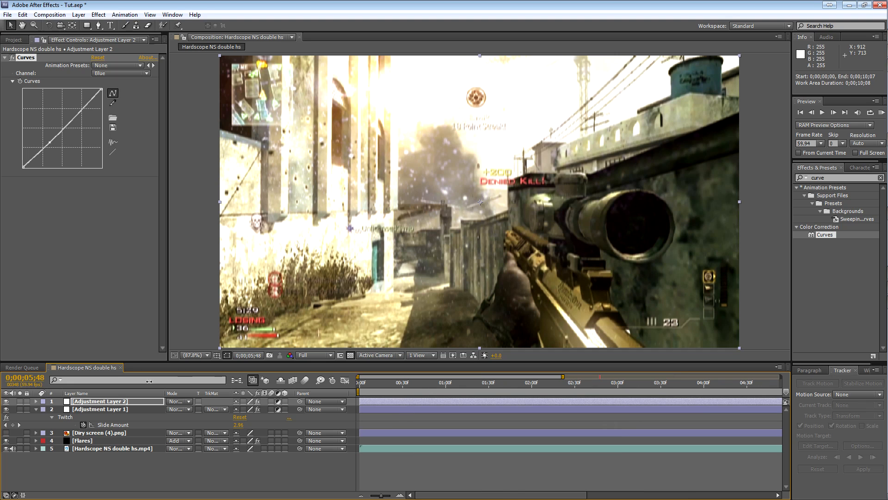
Add the Hardscope NS double hs composition to the render queue and check its output file location without changing it.
{"action": "left_click", "coordinate": [363, 495]}
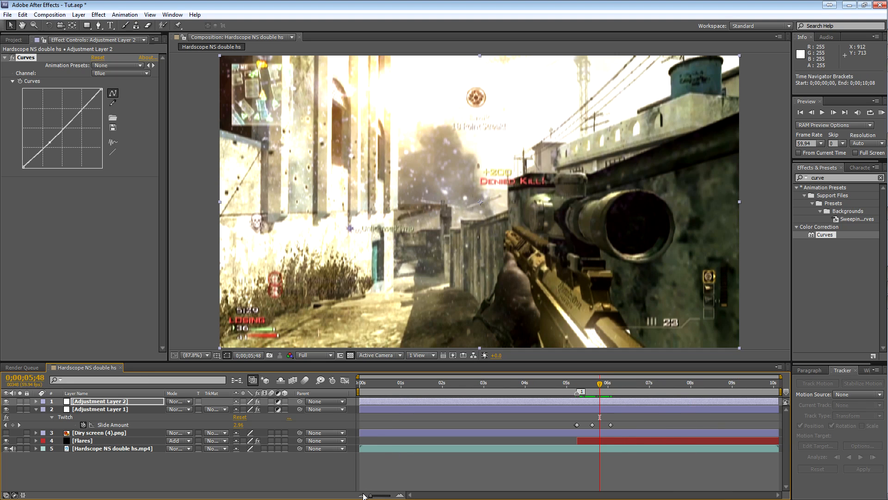
{"action": "left_click", "coordinate": [158, 482]}
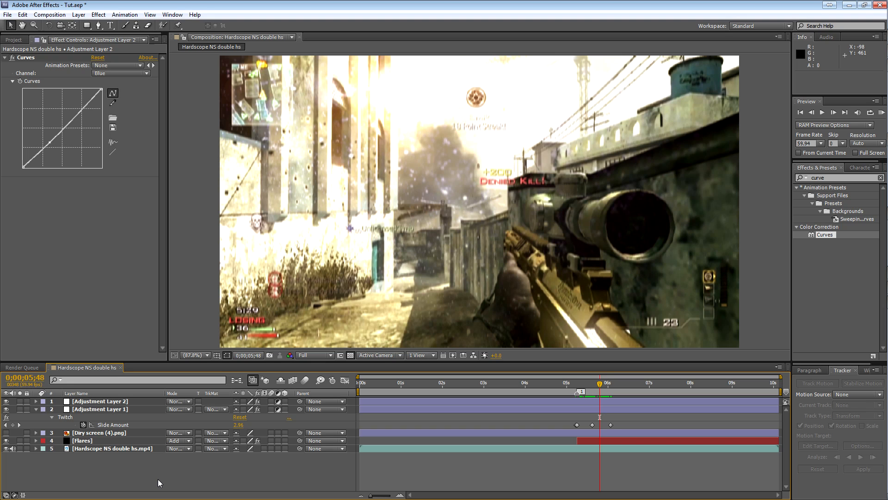
{"action": "key", "text": "ctrl+m"}
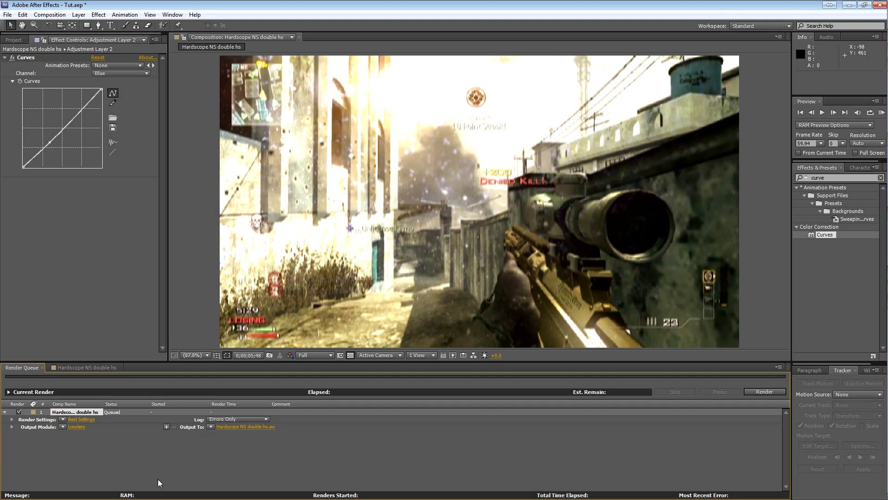
{"action": "left_click", "coordinate": [241, 427]}
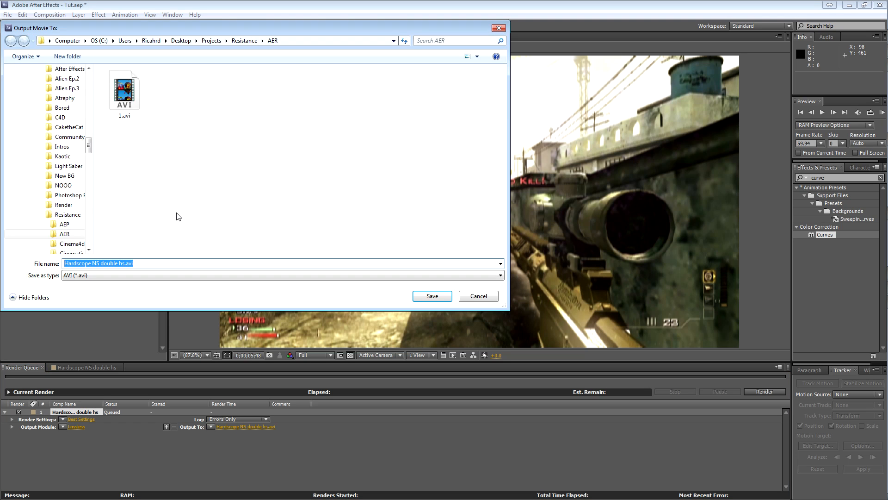
{"action": "left_click", "coordinate": [487, 300]}
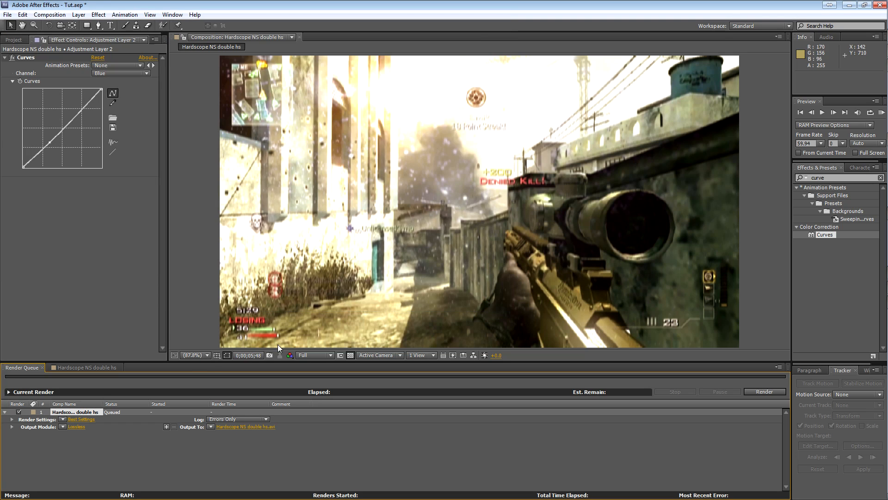
Return to the composition's timeline and check the twitch and flare effect at 0;00;05;18.
{"action": "left_click", "coordinate": [123, 368]}
{"action": "left_click_drag", "start_coordinate": [522, 381], "coordinate": [580, 382]}
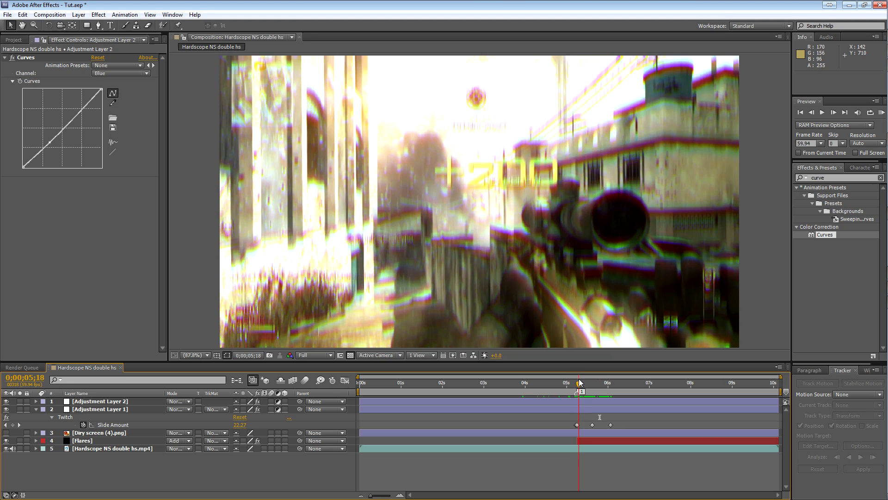